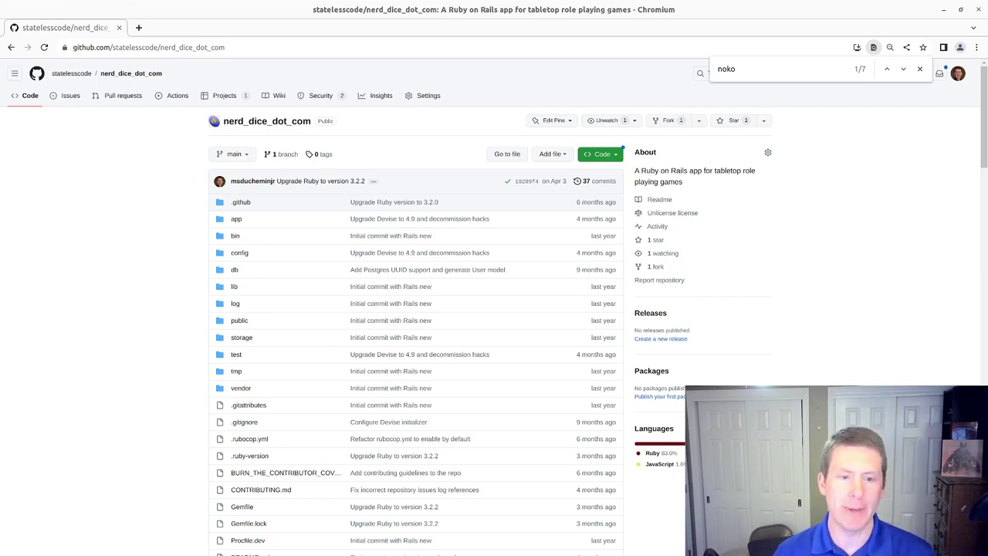
Open the nerd_dice_dot_com repository's wiki and look over its Home page
{"action": "left_click", "coordinate": [278, 95]}
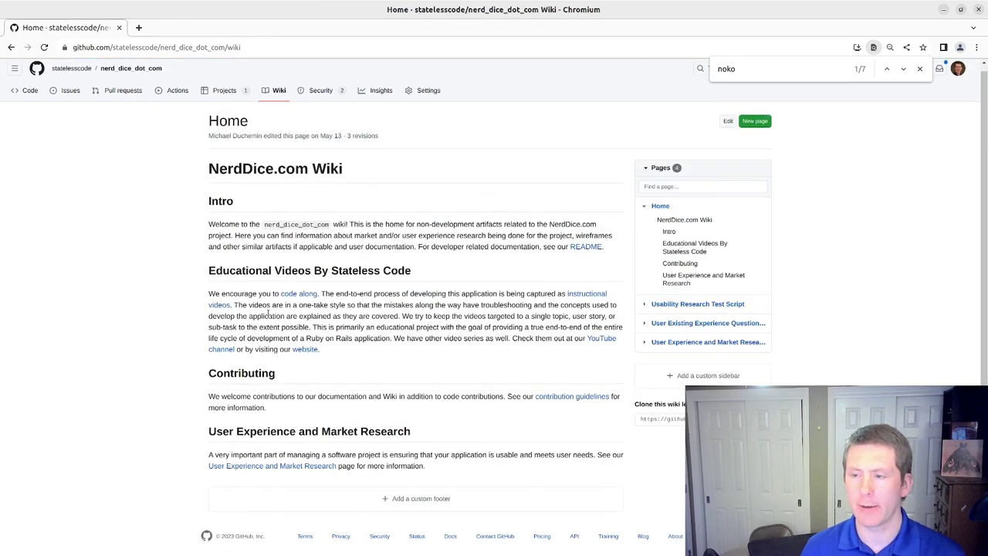
{"action": "scroll", "coordinate": [284, 209], "scroll_direction": "down", "scroll_amount": 1}
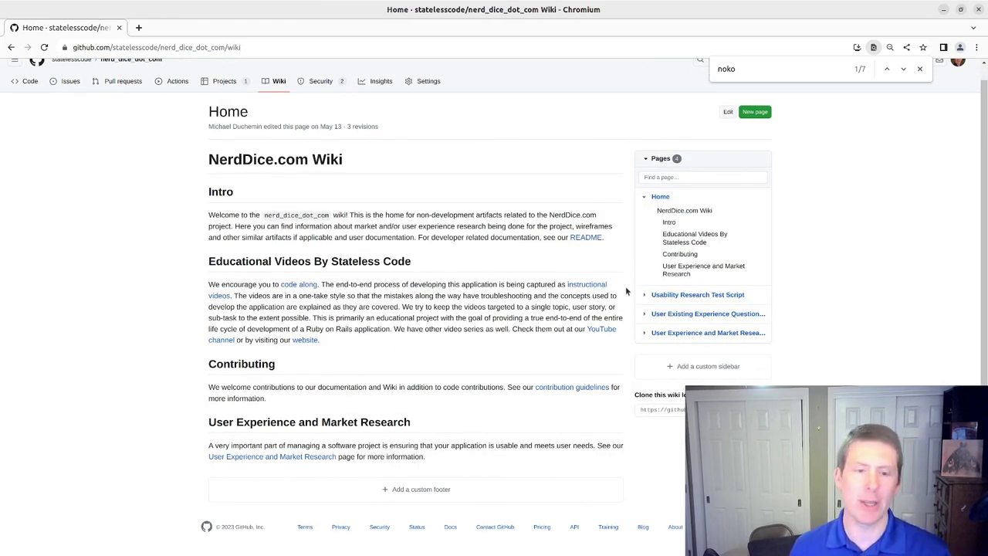
{"action": "scroll", "coordinate": [609, 291], "scroll_direction": "up", "scroll_amount": 1}
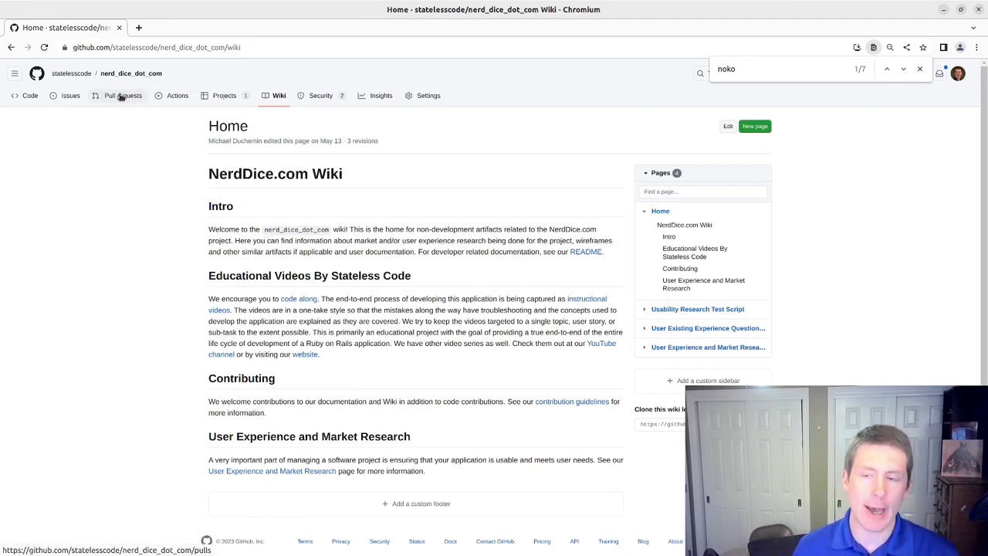
View the NerdDice.com project board, and open the repository's projects list in a second browser tab
{"action": "left_click", "coordinate": [232, 99]}
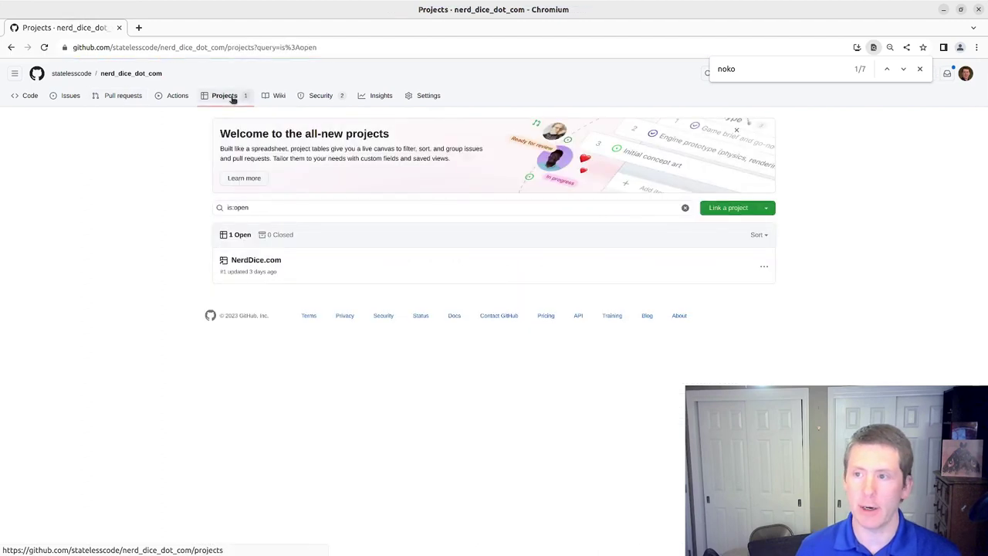
{"action": "left_click", "coordinate": [242, 262]}
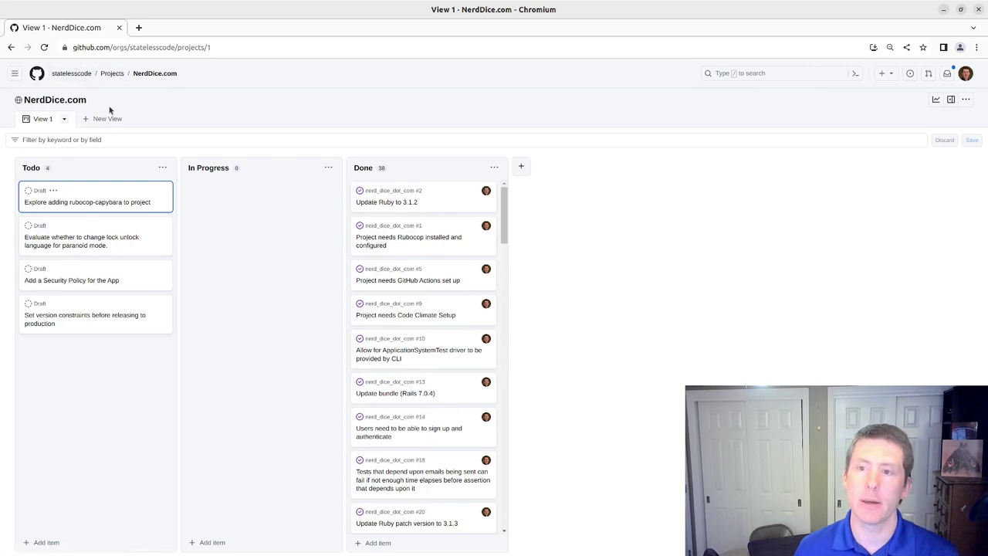
{"action": "left_click", "coordinate": [10, 48]}
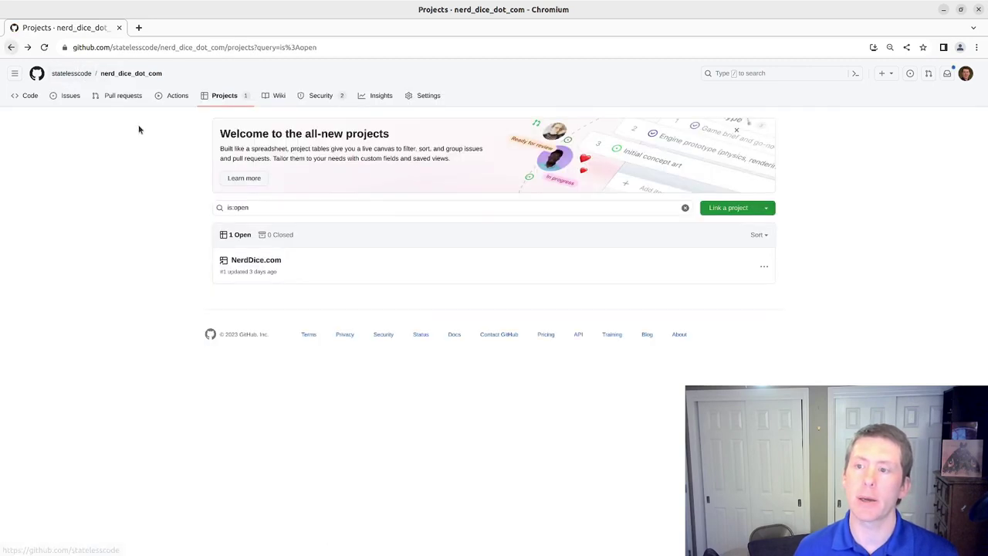
{"action": "right_click", "coordinate": [210, 101]}
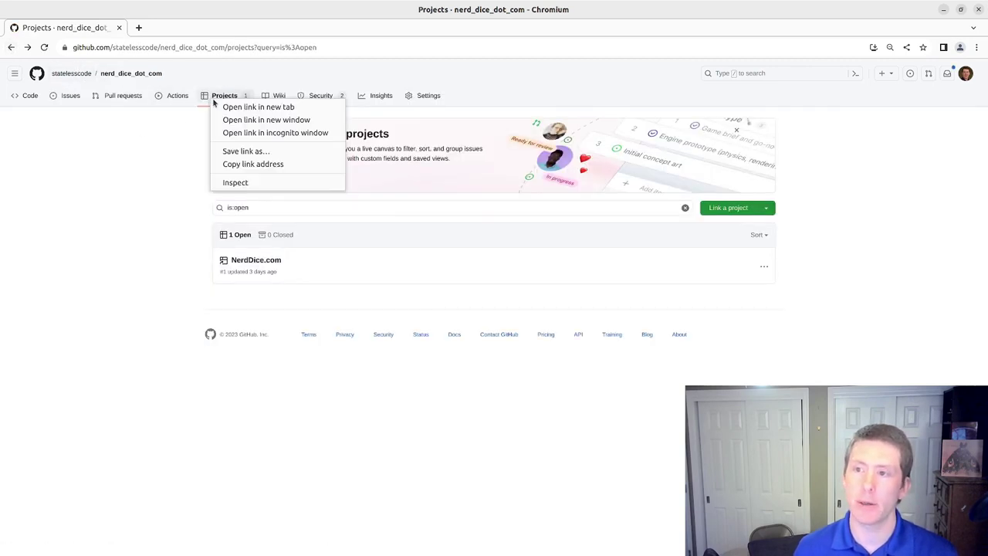
{"action": "left_click", "coordinate": [239, 106]}
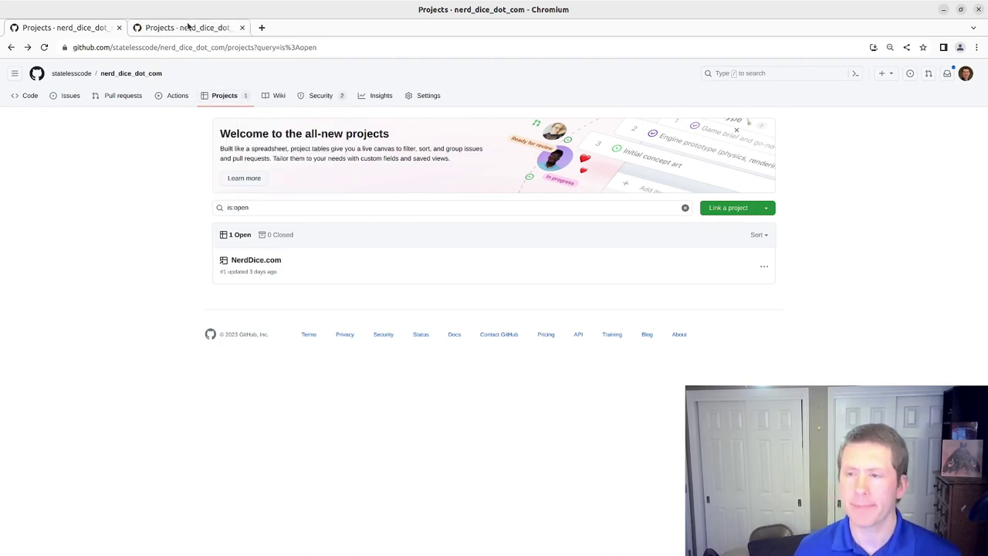
Check the repository's open issues and open pull requests, ending on the issues list
{"action": "left_click", "coordinate": [62, 94]}
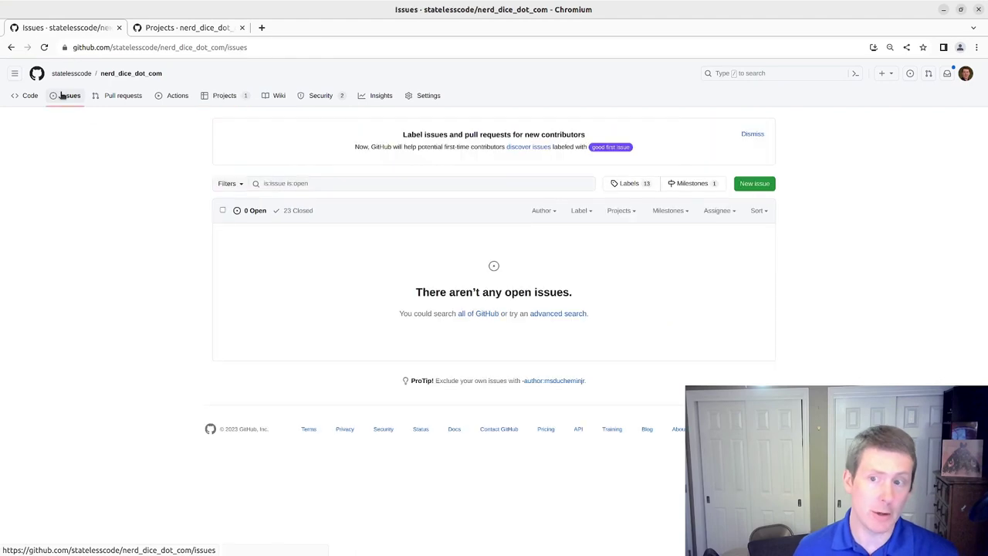
{"action": "left_click", "coordinate": [106, 96]}
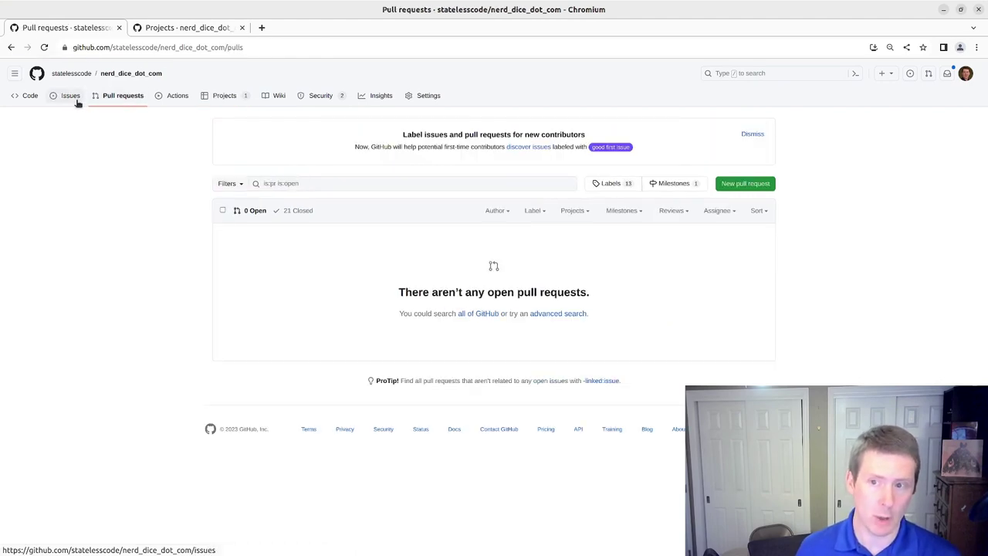
{"action": "left_click", "coordinate": [70, 101]}
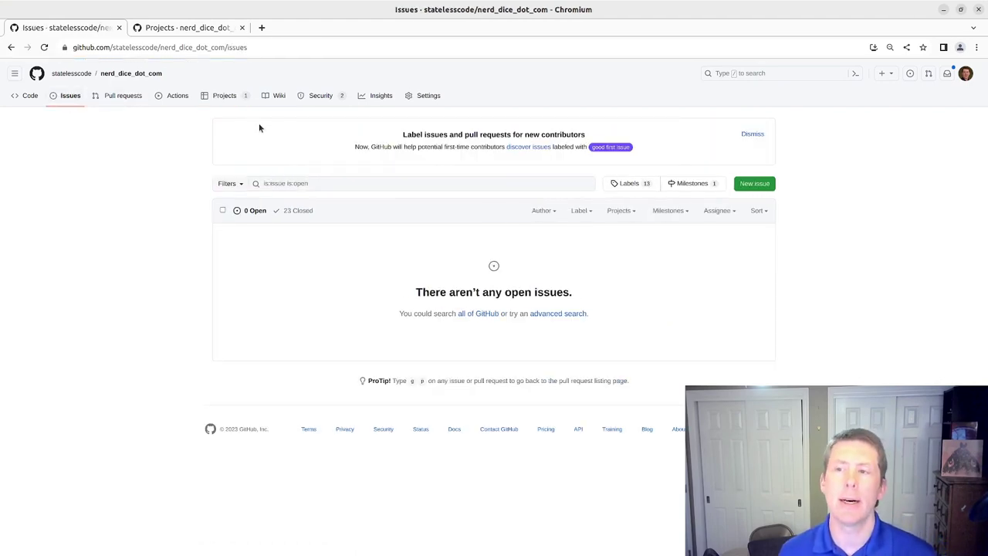
Open the NerdDice.com project board in the second browser tab
{"action": "left_click", "coordinate": [224, 97]}
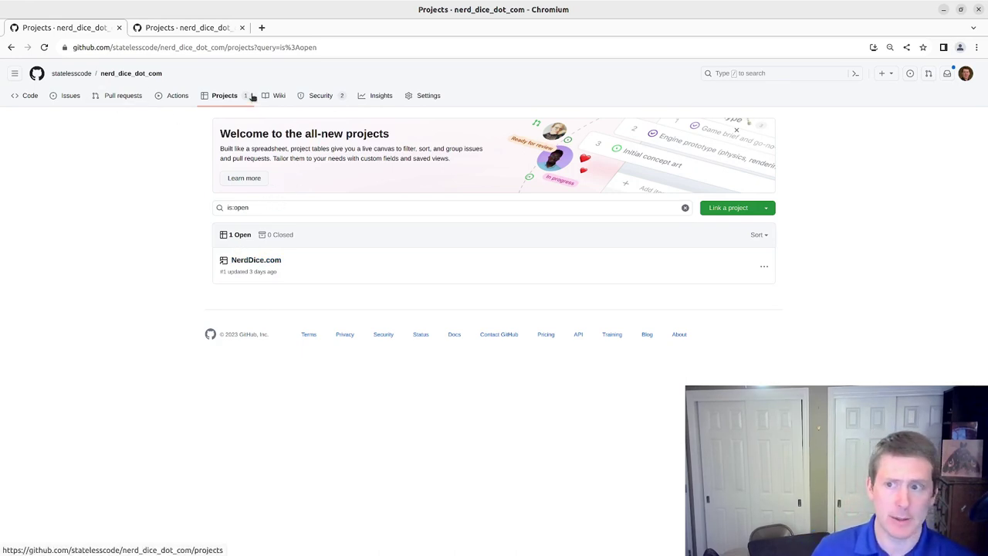
{"action": "left_click", "coordinate": [197, 29]}
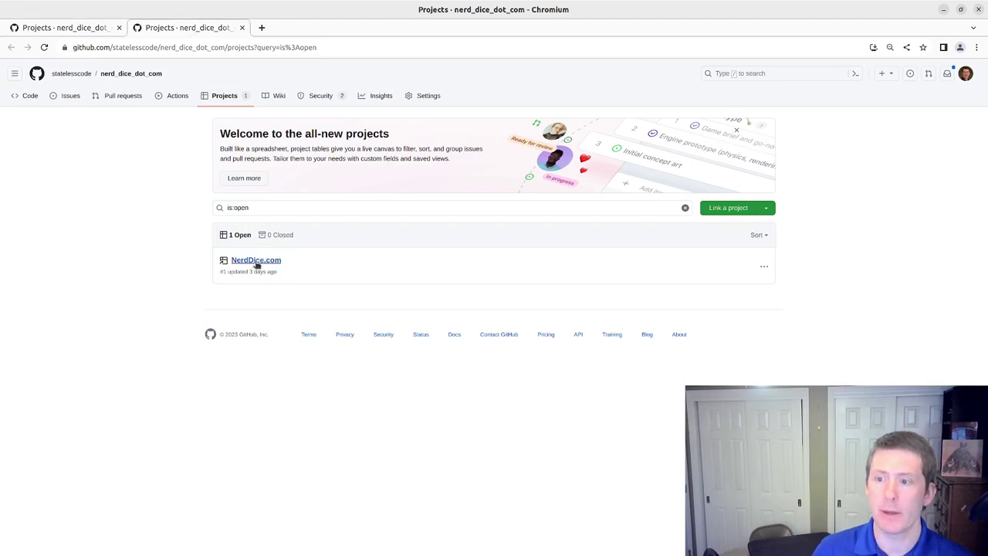
{"action": "left_click", "coordinate": [255, 261]}
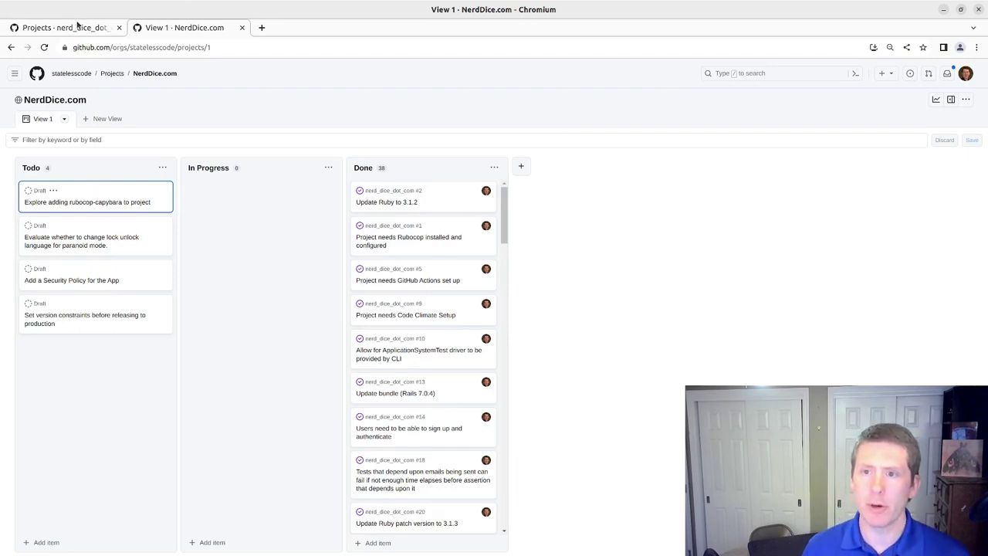
Review the repository's open Dependabot alerts from its security overview in the first browser tab
{"action": "left_click", "coordinate": [77, 27]}
{"action": "left_click", "coordinate": [323, 95]}
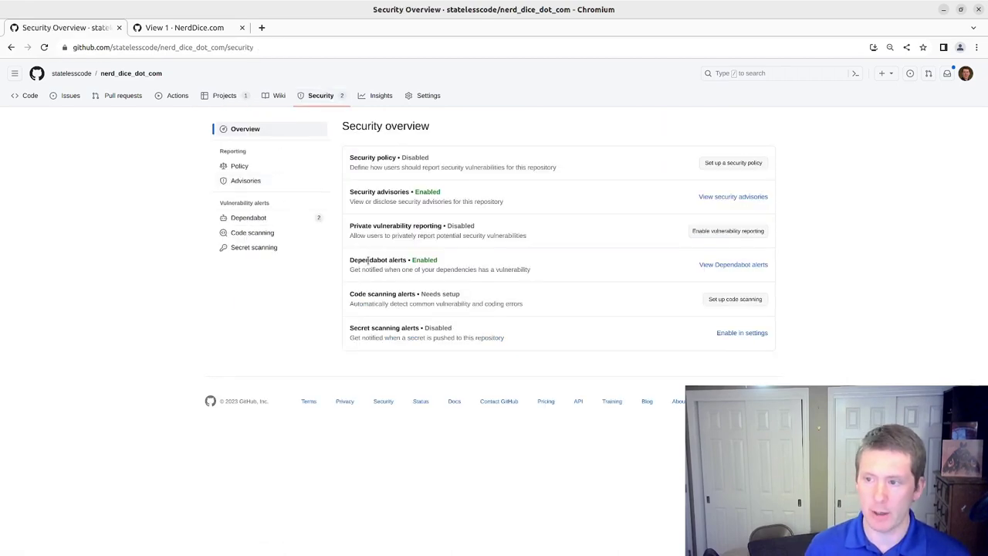
{"action": "left_click", "coordinate": [721, 266]}
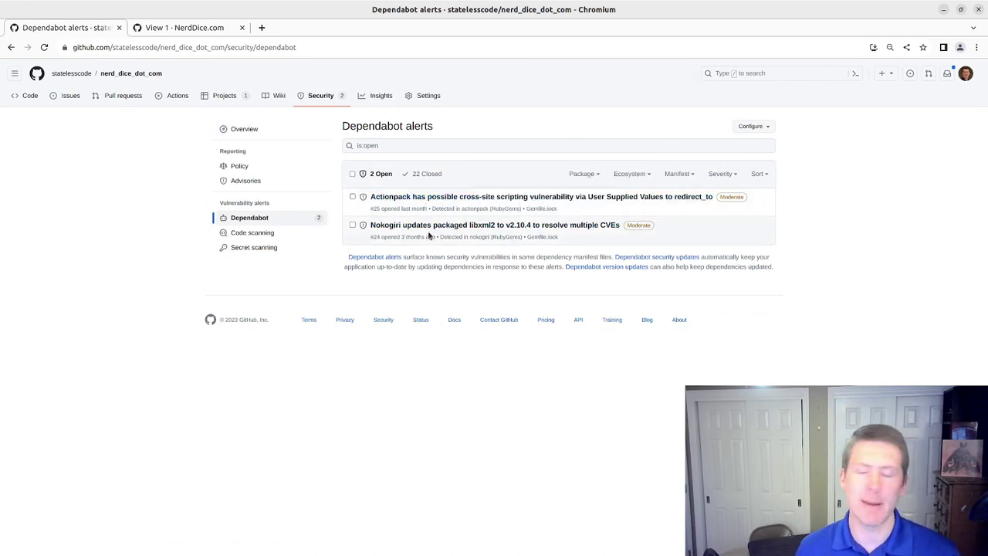
{"action": "mouse_move", "coordinate": [395, 198]}
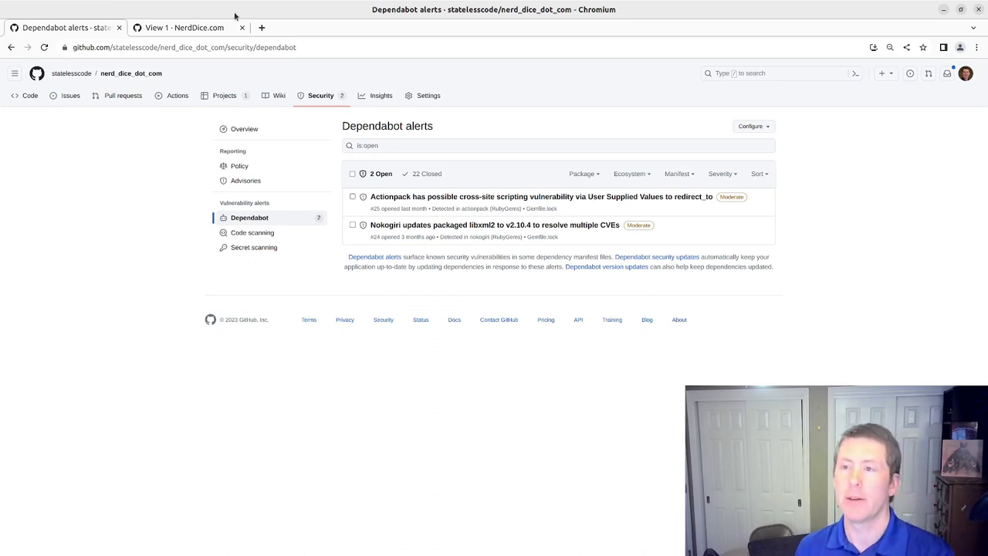
Examine the draft items in the Todo column of the NerdDice.com project board down to the end of the list
{"action": "left_click", "coordinate": [199, 26]}
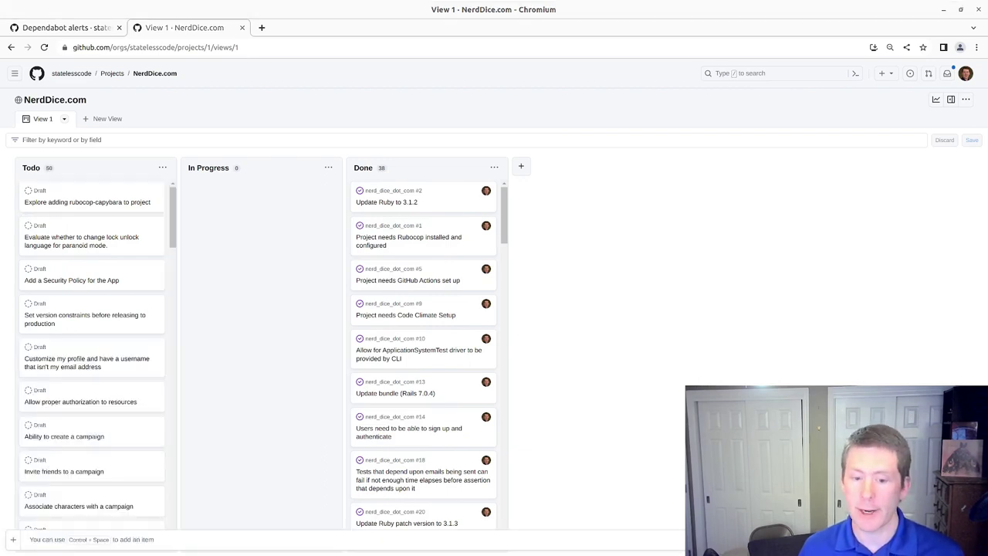
{"action": "left_click", "coordinate": [173, 213]}
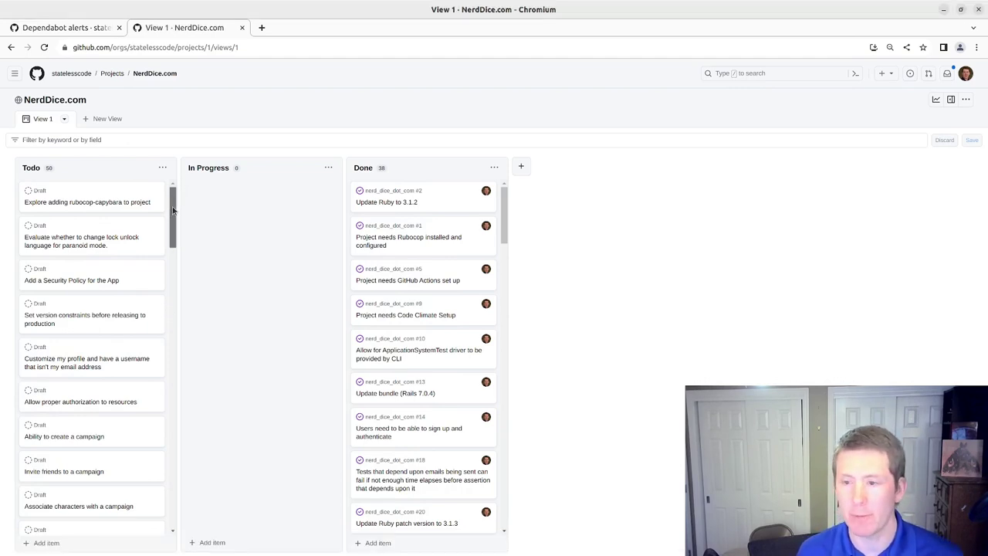
{"action": "left_click_drag", "start_coordinate": [172, 214], "coordinate": [173, 217]}
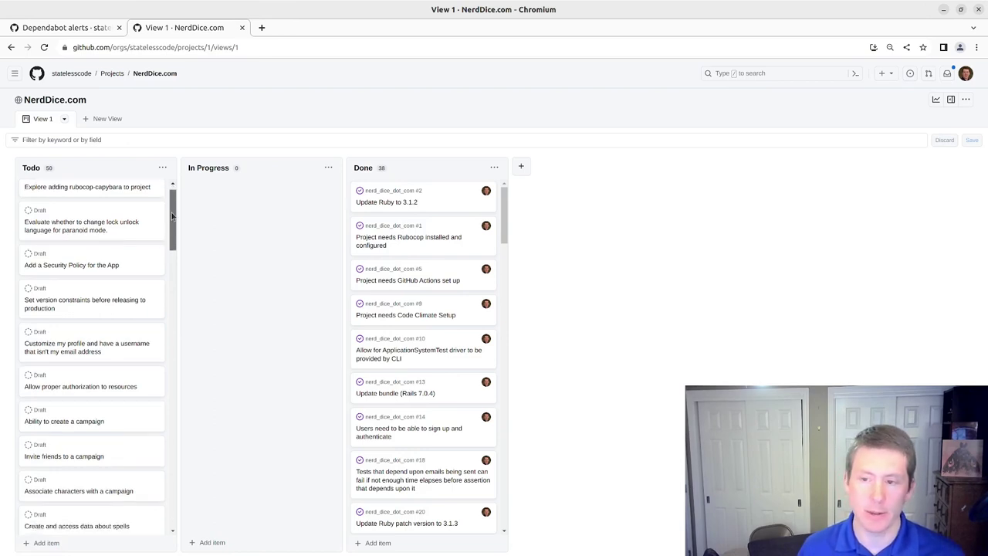
{"action": "left_click_drag", "start_coordinate": [173, 216], "coordinate": [173, 221]}
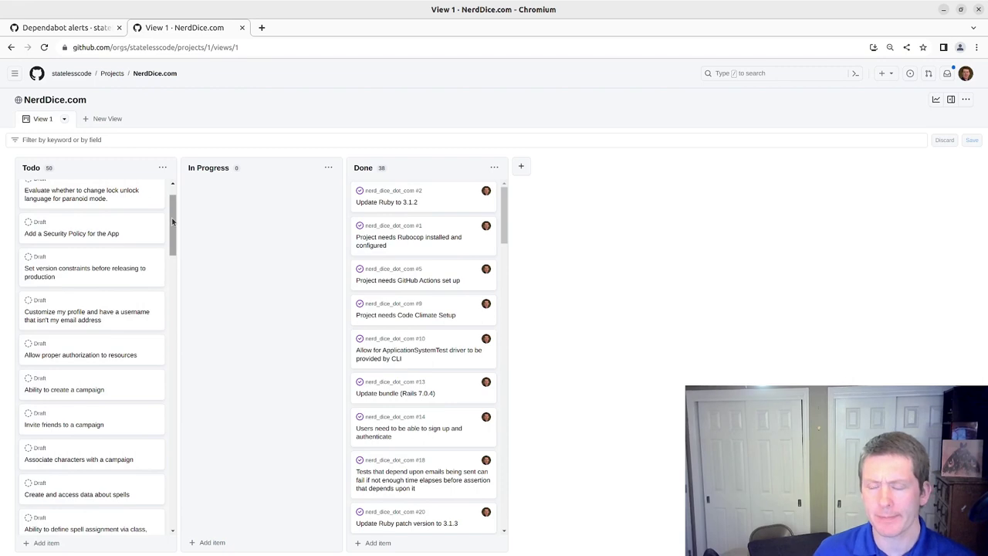
{"action": "left_click_drag", "start_coordinate": [173, 221], "coordinate": [171, 328]}
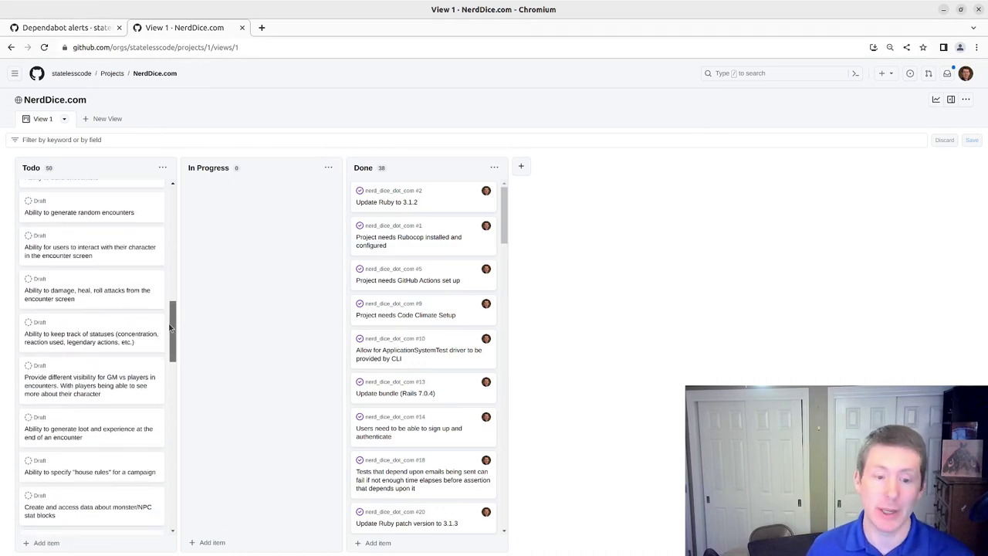
{"action": "left_click_drag", "start_coordinate": [171, 328], "coordinate": [173, 357]}
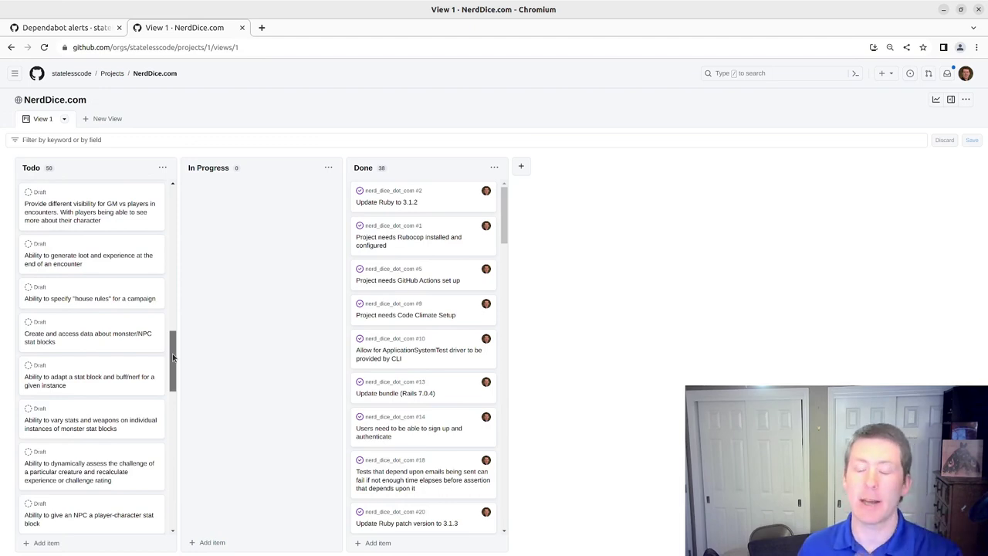
{"action": "left_click_drag", "start_coordinate": [172, 356], "coordinate": [172, 386]}
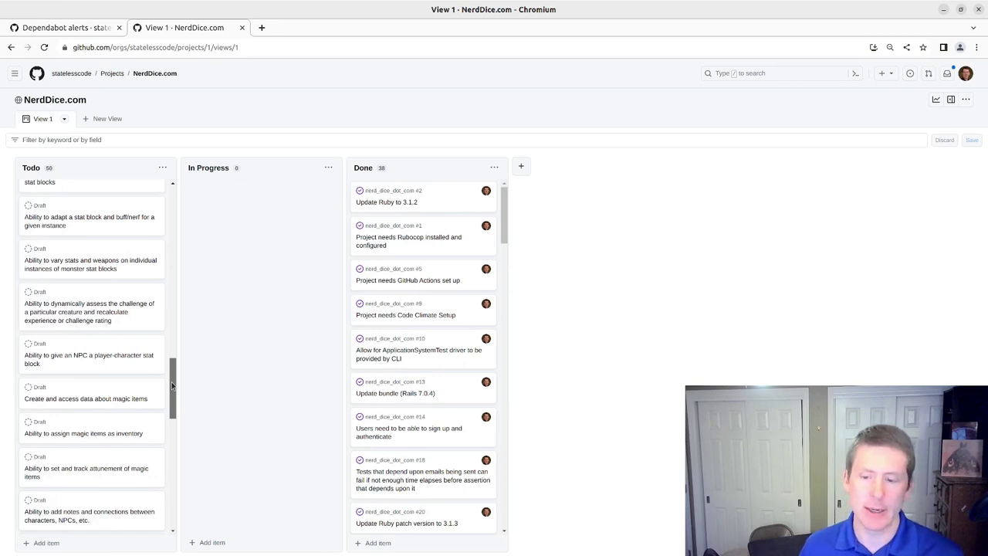
{"action": "left_click_drag", "start_coordinate": [172, 386], "coordinate": [171, 417]}
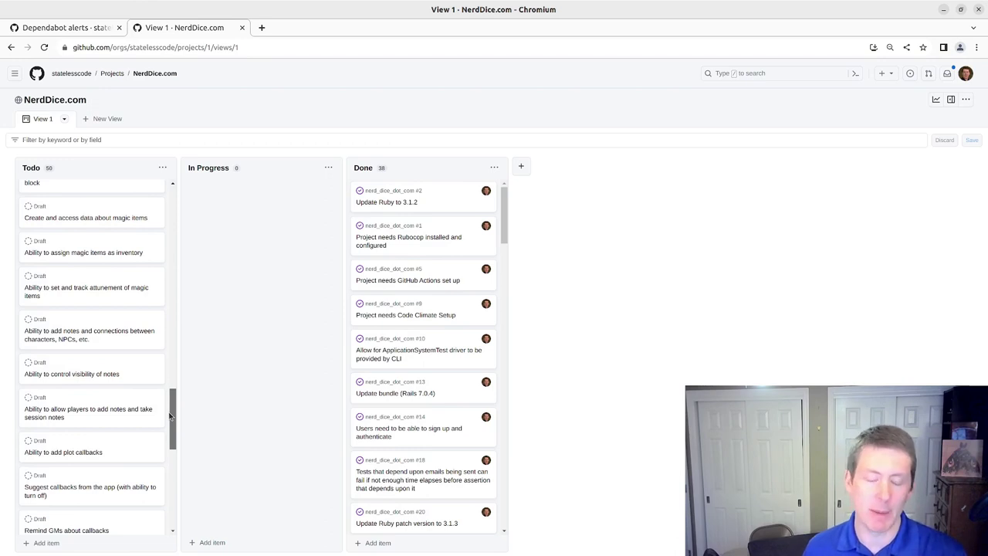
{"action": "scroll", "coordinate": [170, 417], "scroll_direction": "down", "scroll_amount": 1}
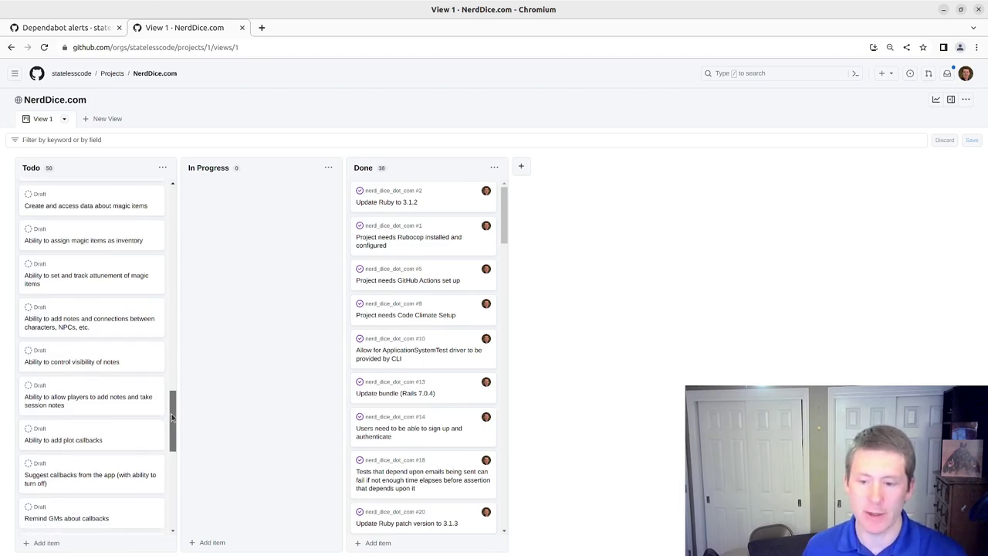
{"action": "scroll", "coordinate": [171, 417], "scroll_direction": "down", "scroll_amount": 3}
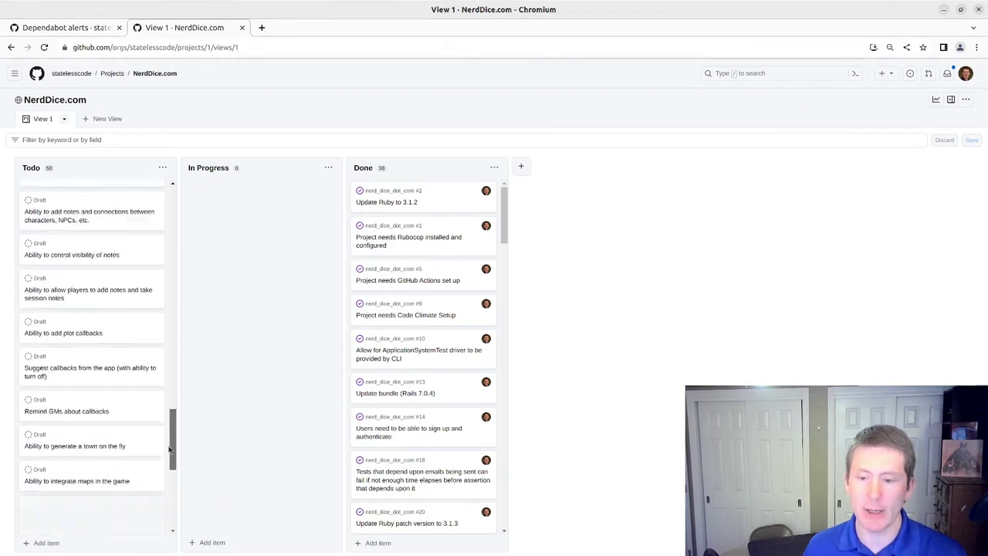
{"action": "left_click_drag", "start_coordinate": [167, 451], "coordinate": [171, 498]}
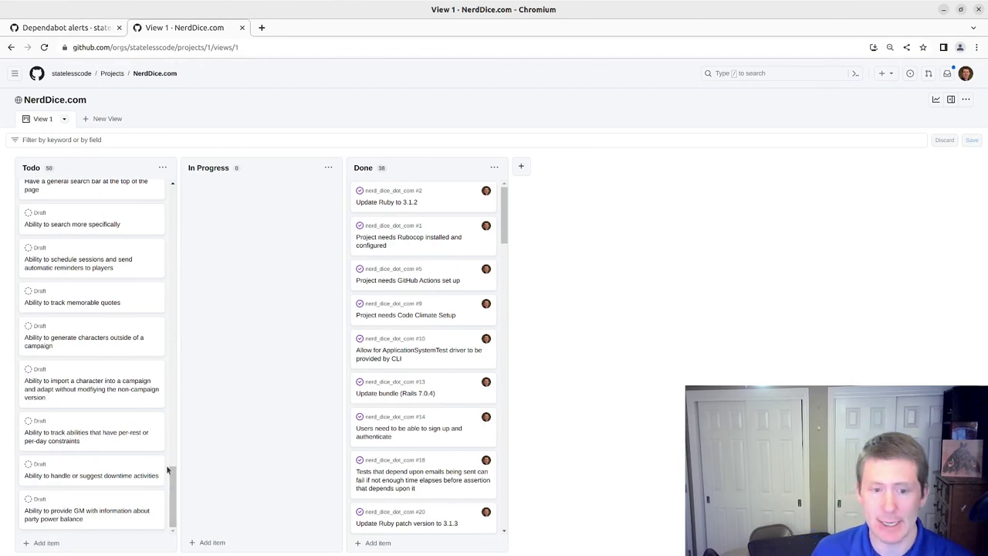
{"action": "scroll", "coordinate": [161, 444], "scroll_direction": "up", "scroll_amount": 3}
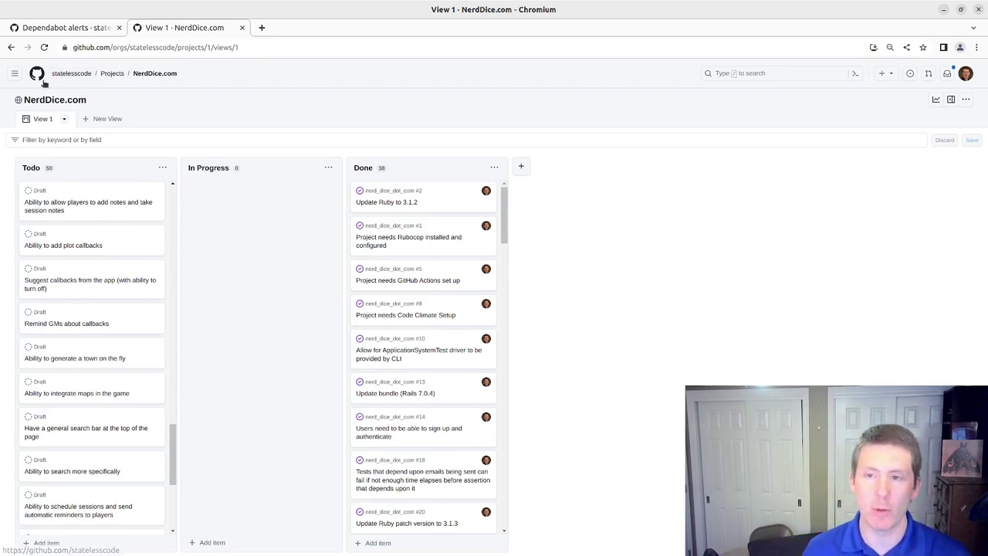
Open the CONTRIBUTING page linked in the README's Code Along section and review the ways to contribute
{"action": "left_click", "coordinate": [62, 29]}
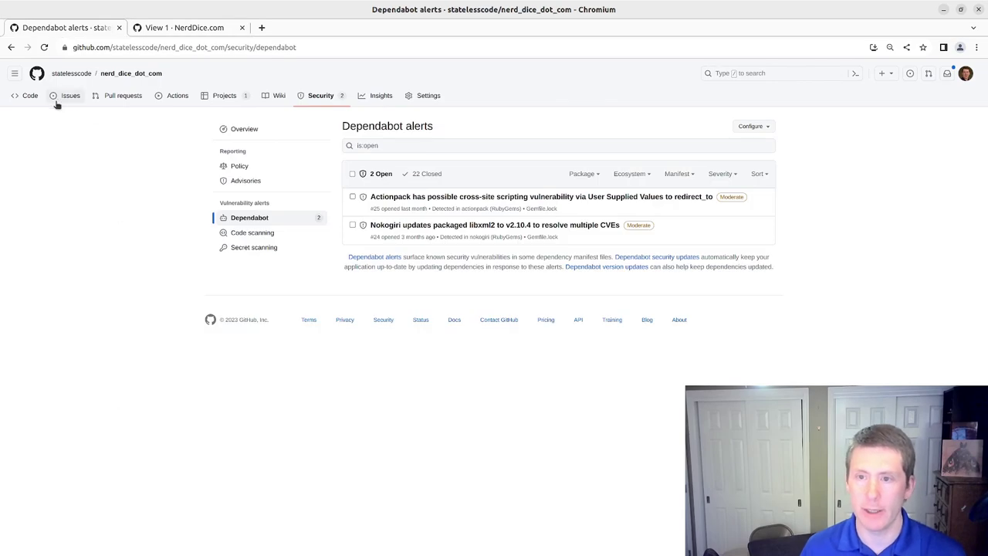
{"action": "left_click", "coordinate": [25, 98]}
{"action": "scroll", "coordinate": [248, 269], "scroll_direction": "down", "scroll_amount": 15}
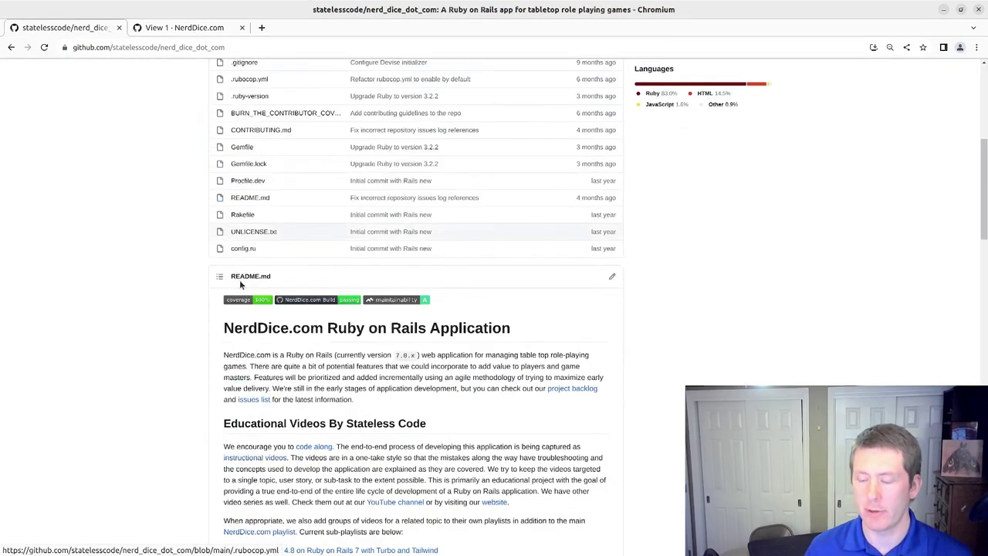
{"action": "scroll", "coordinate": [247, 267], "scroll_direction": "down", "scroll_amount": 18}
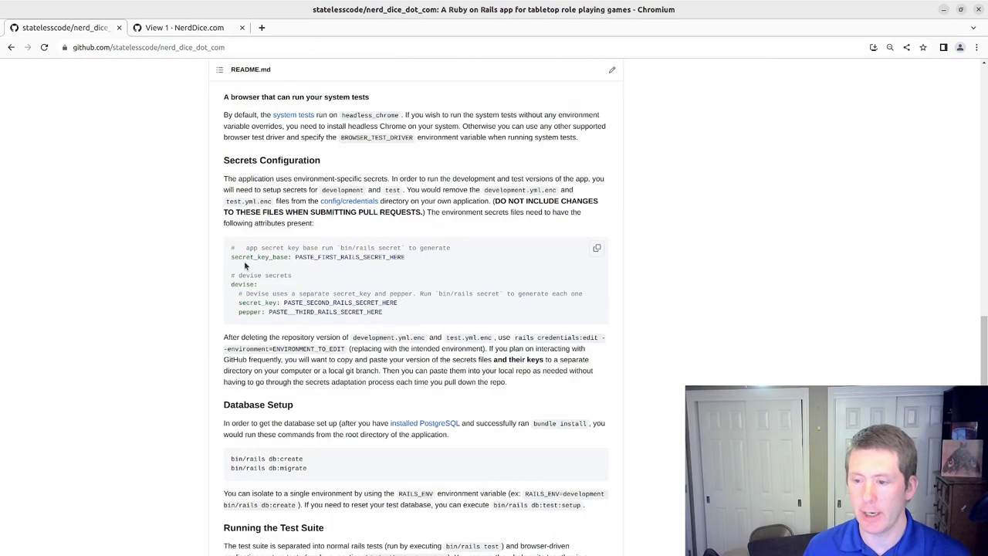
{"action": "scroll", "coordinate": [244, 266], "scroll_direction": "up", "scroll_amount": 5}
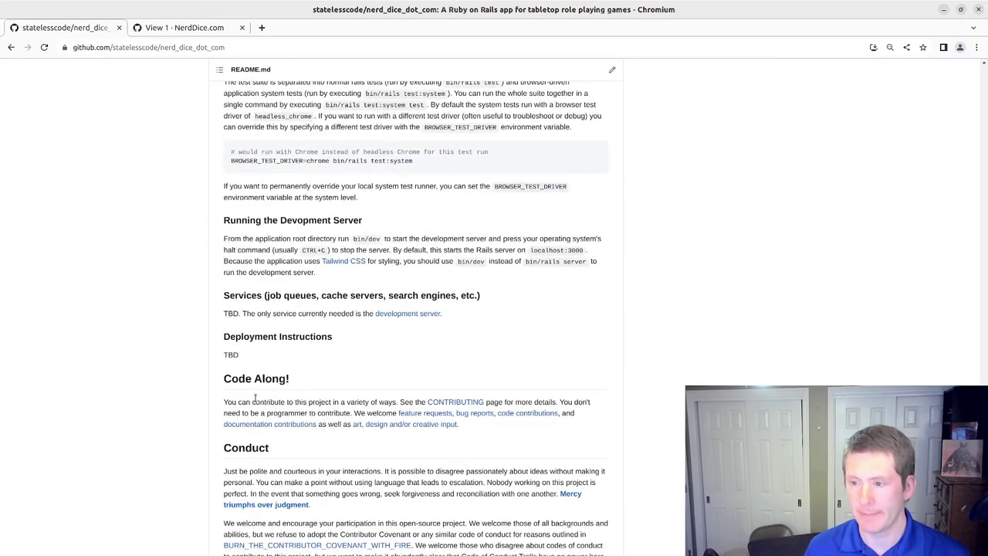
{"action": "left_click", "coordinate": [470, 403]}
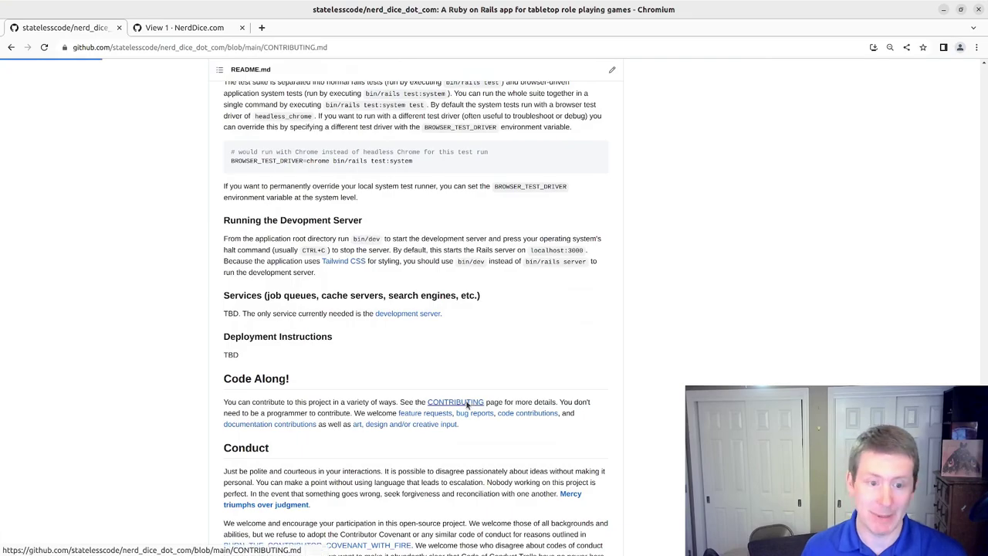
{"action": "scroll", "coordinate": [479, 298], "scroll_direction": "down", "scroll_amount": 10}
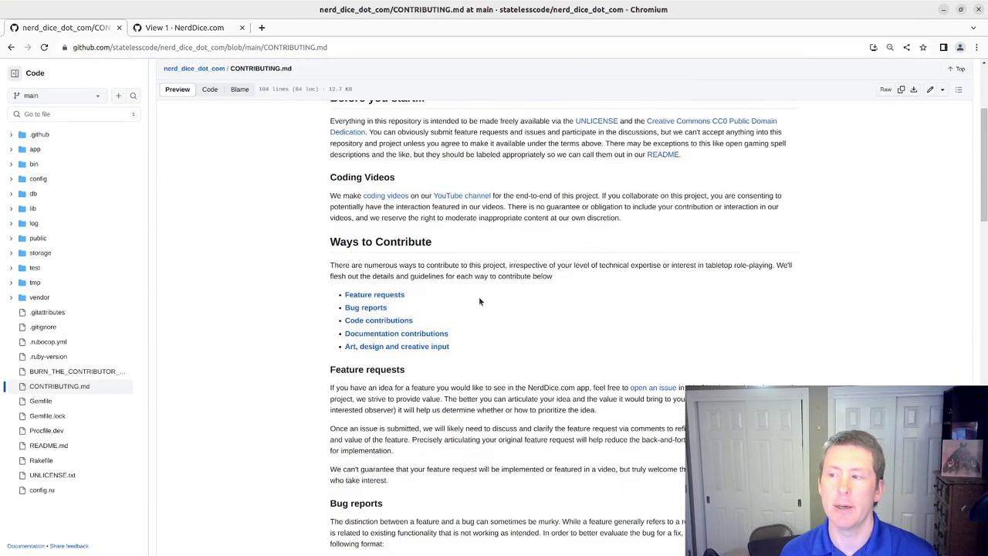
Review the code contribution, coding standards and build requirements sections of the CONTRIBUTING page
{"action": "scroll", "coordinate": [482, 301], "scroll_direction": "down", "scroll_amount": 7}
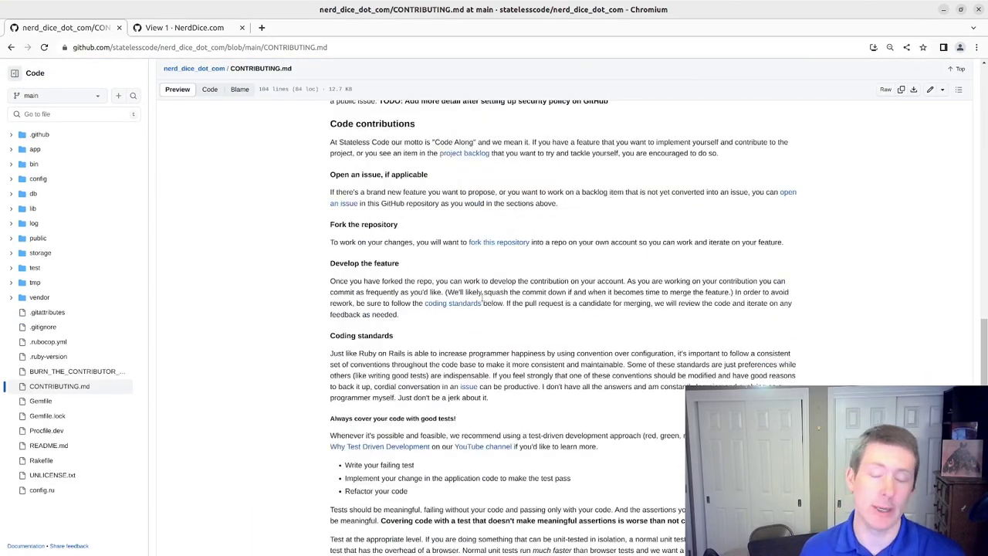
{"action": "scroll", "coordinate": [481, 297], "scroll_direction": "down", "scroll_amount": 5}
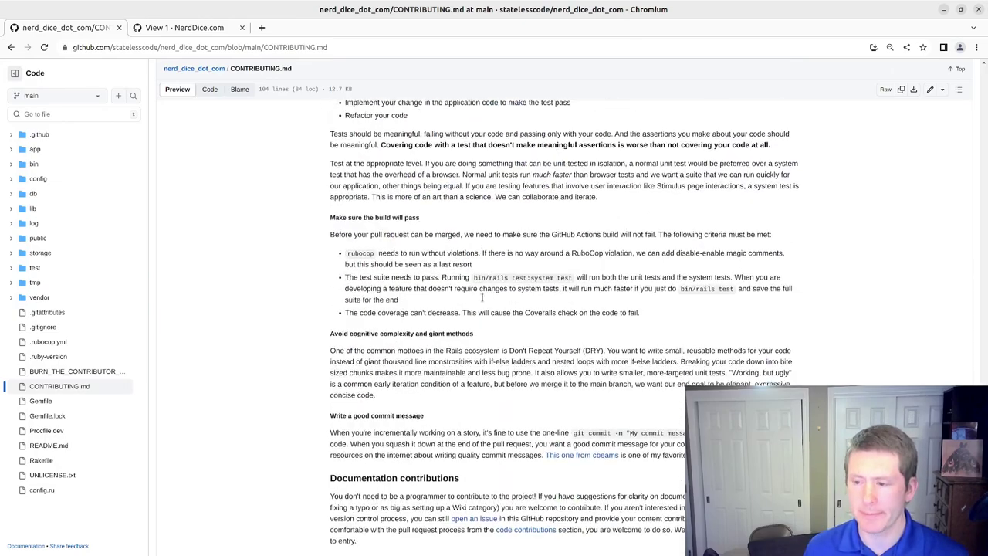
{"action": "scroll", "coordinate": [482, 299], "scroll_direction": "up", "scroll_amount": 12}
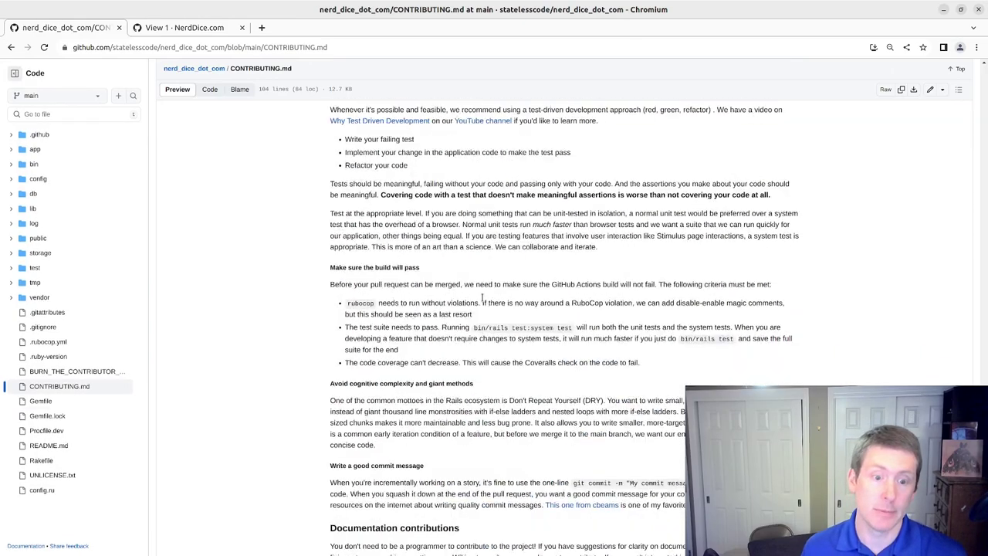
{"action": "scroll", "coordinate": [484, 301], "scroll_direction": "up", "scroll_amount": 10}
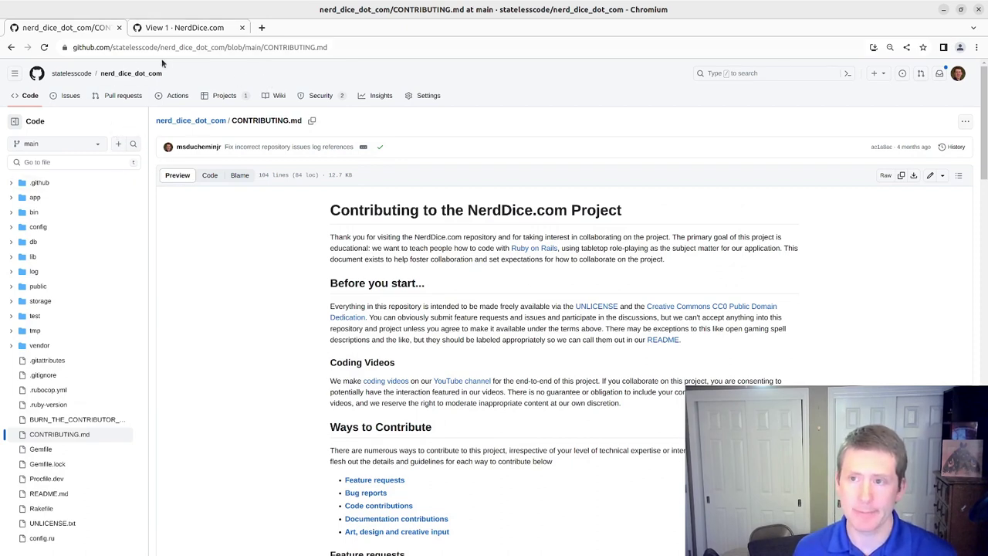
Return to the NerdDice.com project board and read through the draft backlog items in the Todo column
{"action": "left_click", "coordinate": [173, 29]}
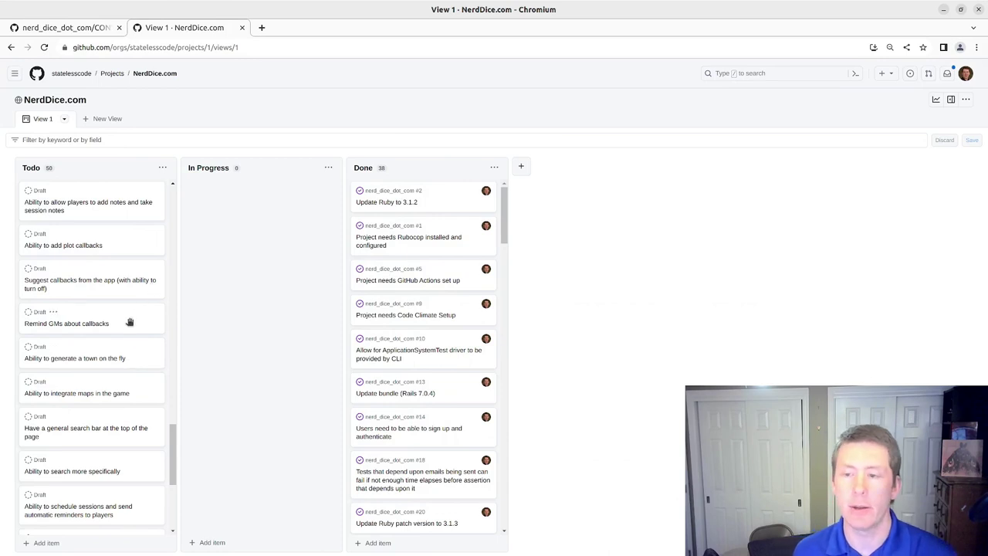
{"action": "scroll", "coordinate": [127, 325], "scroll_direction": "up", "scroll_amount": 1}
{"action": "scroll", "coordinate": [106, 378], "scroll_direction": "up", "scroll_amount": 1}
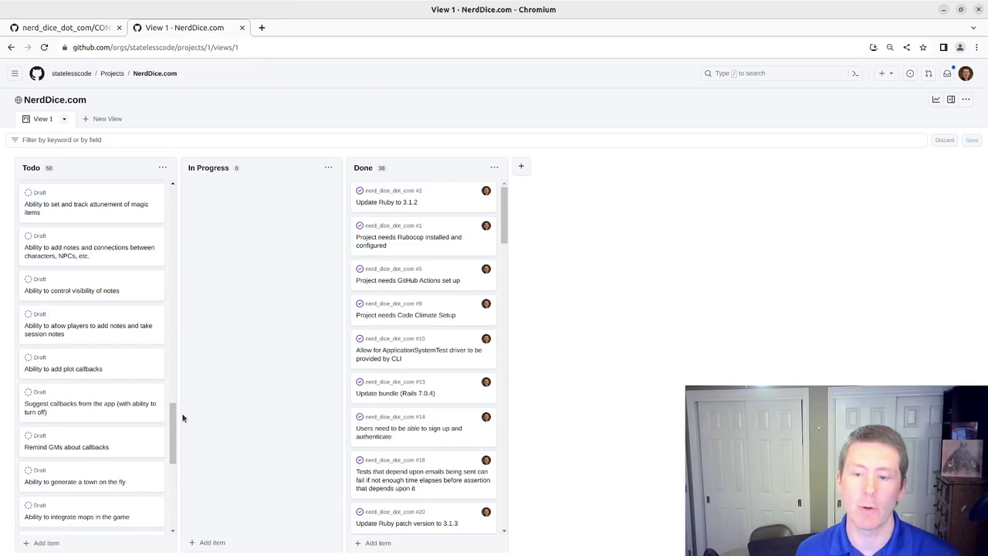
{"action": "scroll", "coordinate": [123, 401], "scroll_direction": "down", "scroll_amount": 3}
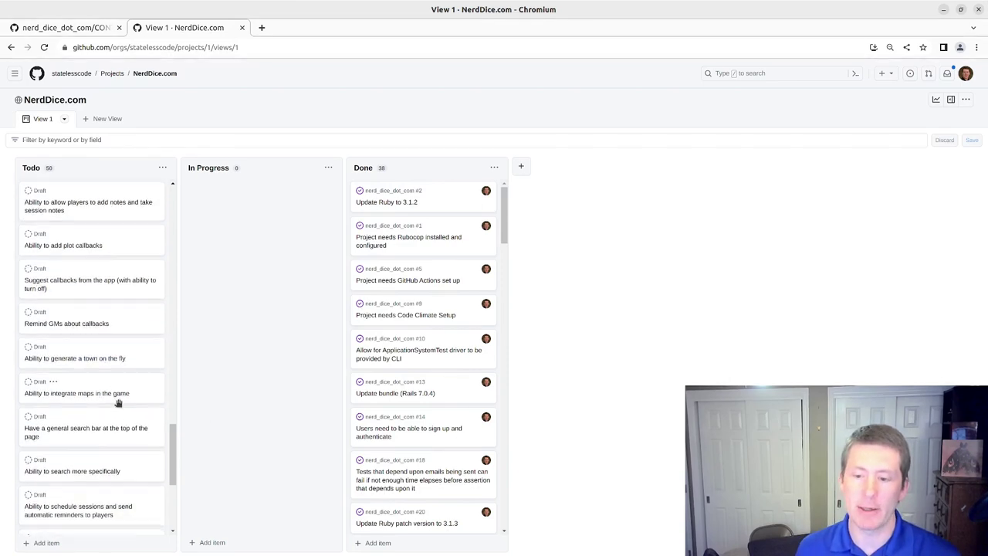
{"action": "scroll", "coordinate": [102, 416], "scroll_direction": "down", "scroll_amount": 2}
{"action": "scroll", "coordinate": [102, 421], "scroll_direction": "down", "scroll_amount": 2}
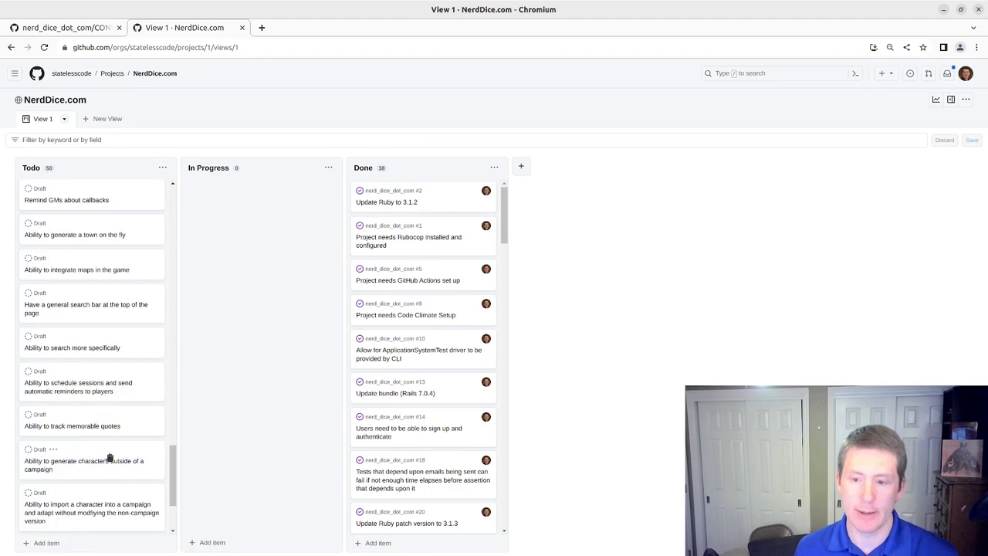
{"action": "scroll", "coordinate": [110, 443], "scroll_direction": "up", "scroll_amount": 3}
{"action": "scroll", "coordinate": [111, 442], "scroll_direction": "up", "scroll_amount": 10}
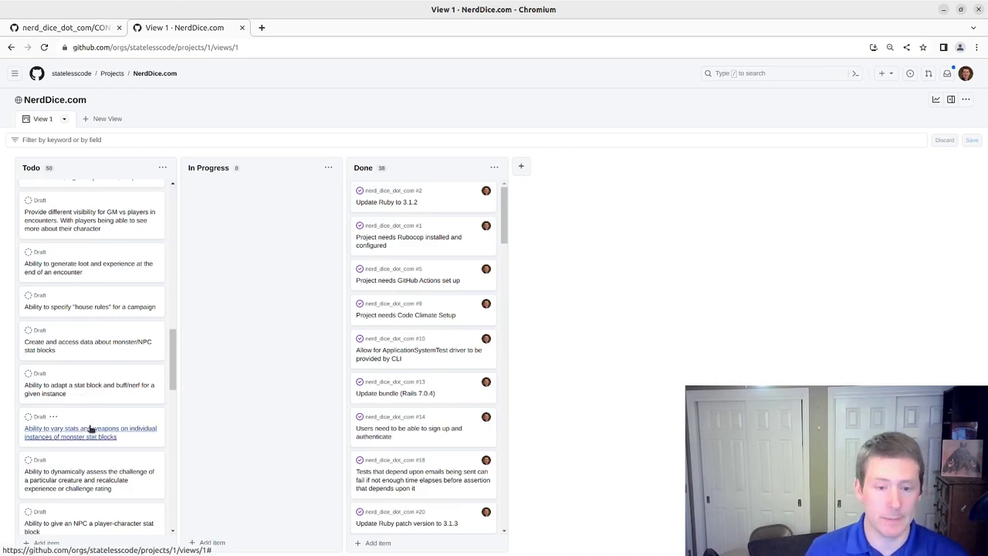
{"action": "scroll", "coordinate": [89, 430], "scroll_direction": "up", "scroll_amount": 2}
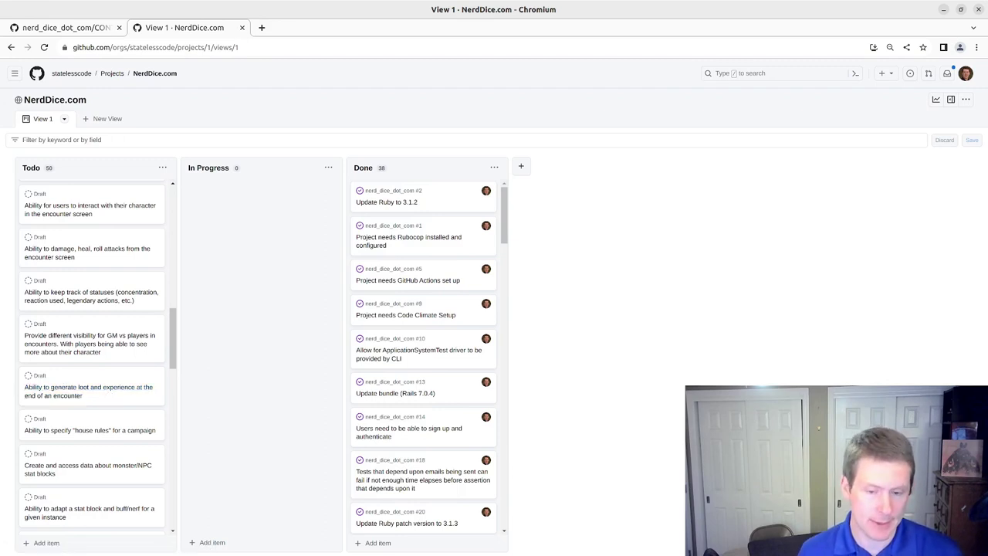
Check the order of the draft items at the start of the Todo column for priority
{"action": "key", "text": "ctrl+f"}
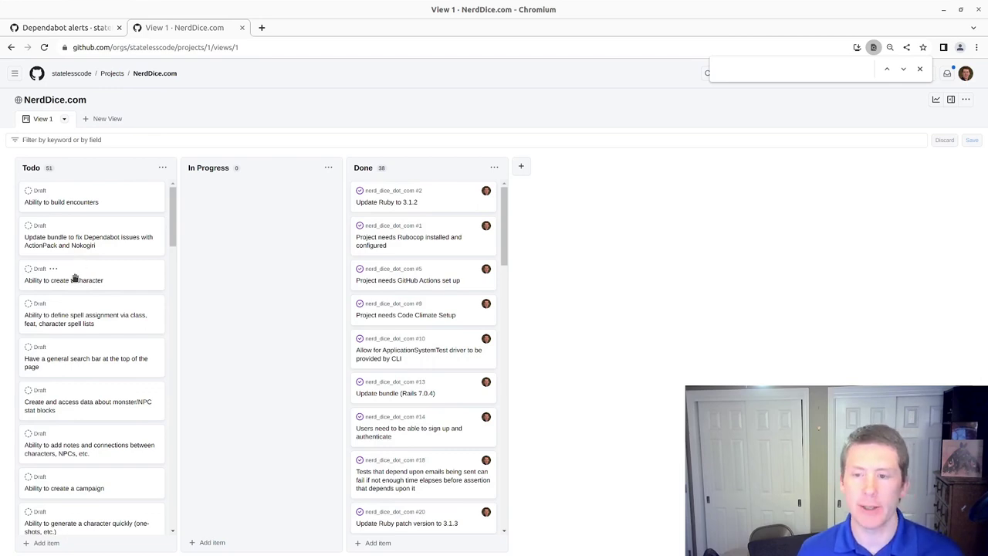
{"action": "scroll", "coordinate": [96, 308], "scroll_direction": "down", "scroll_amount": 3}
{"action": "scroll", "coordinate": [97, 309], "scroll_direction": "down", "scroll_amount": 5}
{"action": "scroll", "coordinate": [98, 313], "scroll_direction": "up", "scroll_amount": 6}
{"action": "scroll", "coordinate": [98, 314], "scroll_direction": "up", "scroll_amount": 2}
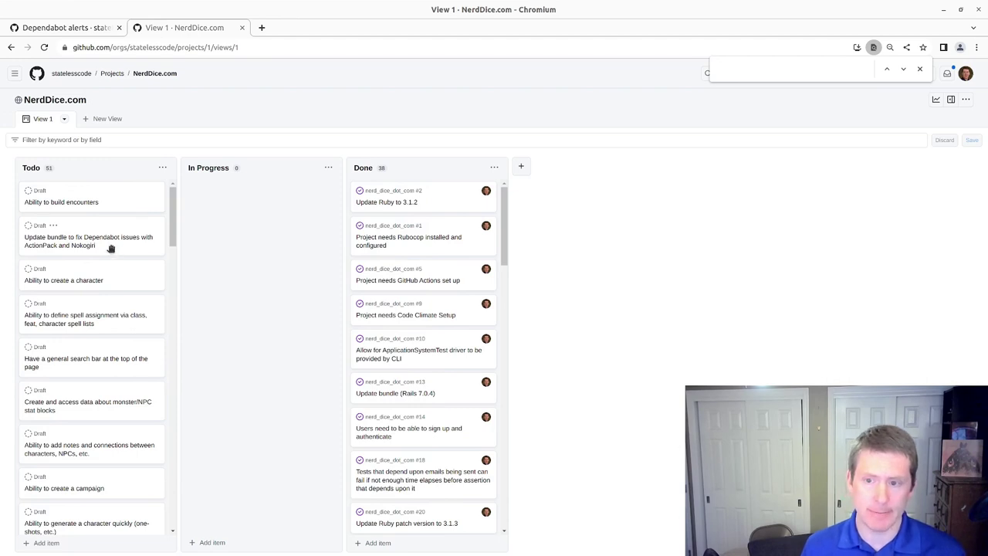
{"action": "scroll", "coordinate": [100, 280], "scroll_direction": "down", "scroll_amount": 2}
{"action": "scroll", "coordinate": [99, 280], "scroll_direction": "up", "scroll_amount": 2}
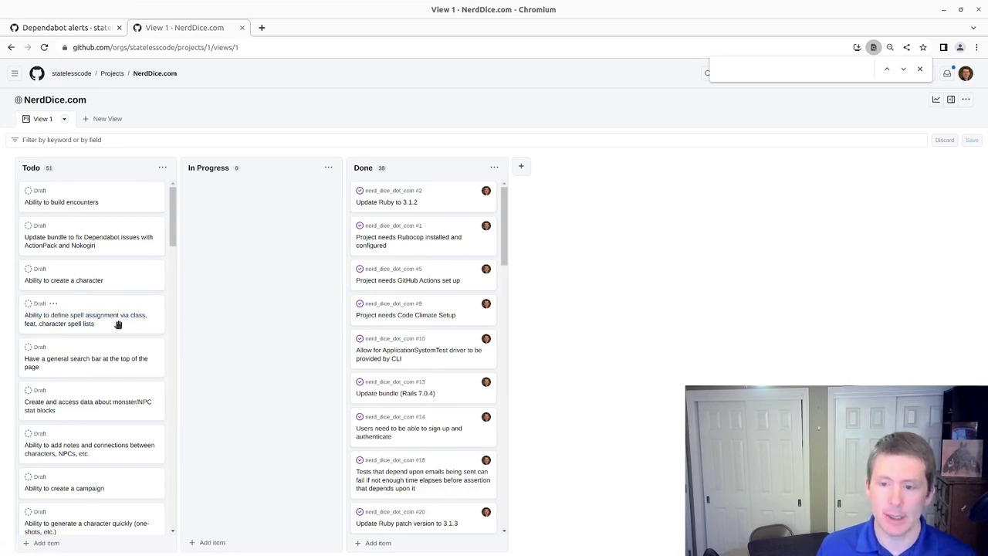
Move the "Ability to define spell assignment via class, feat, character spell lists" draft down the Todo column, directly above "Ability to easily search spells"
{"action": "scroll", "coordinate": [118, 324], "scroll_direction": "down", "scroll_amount": 1}
{"action": "scroll", "coordinate": [116, 318], "scroll_direction": "up", "scroll_amount": 1}
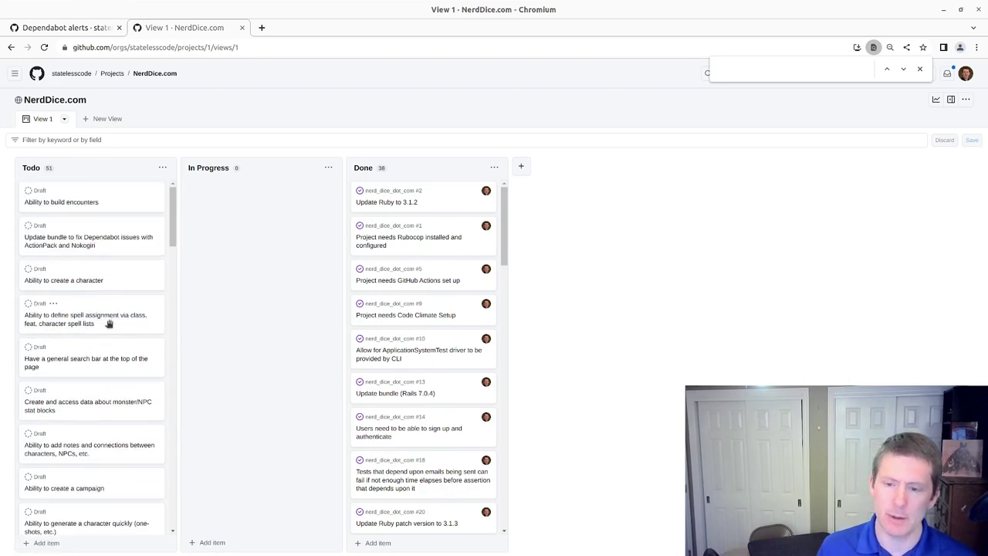
{"action": "left_click_drag", "start_coordinate": [108, 326], "coordinate": [97, 446]}
{"action": "scroll", "coordinate": [97, 416], "scroll_direction": "up", "scroll_amount": 5}
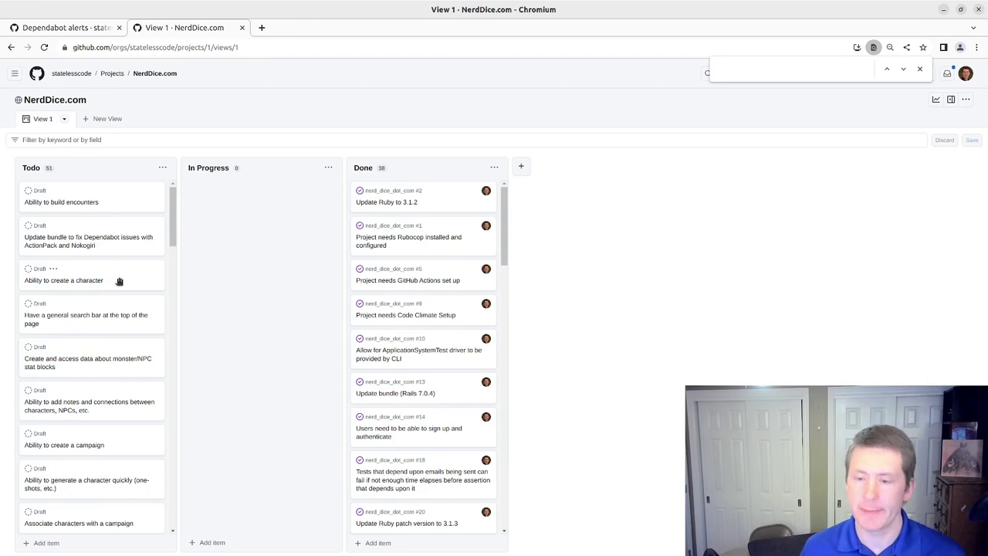
Examine the priority order of the Todo drafts, from creating a character through campaigns, spells and encounter features
{"action": "scroll", "coordinate": [108, 271], "scroll_direction": "down", "scroll_amount": 1}
{"action": "scroll", "coordinate": [99, 267], "scroll_direction": "down", "scroll_amount": 1}
{"action": "scroll", "coordinate": [97, 277], "scroll_direction": "up", "scroll_amount": 2}
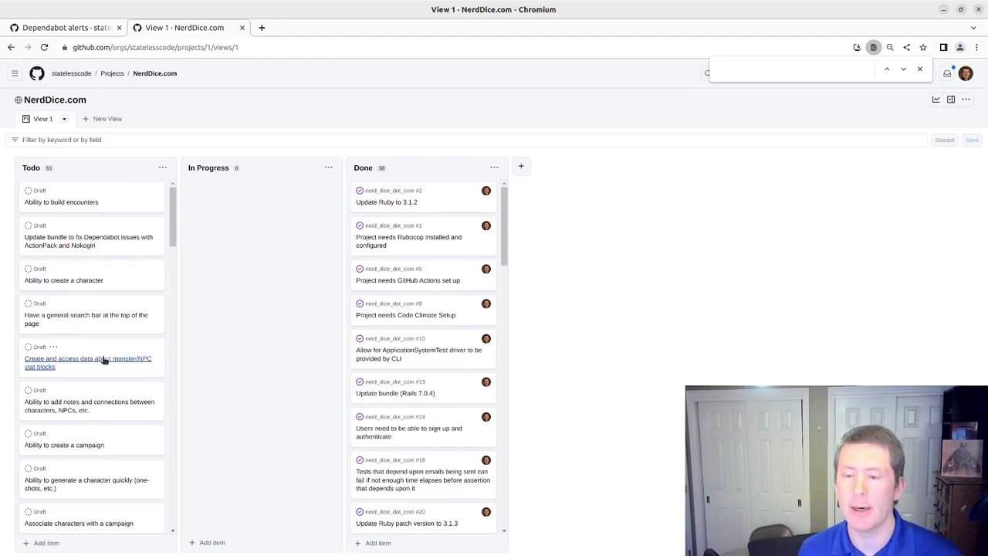
{"action": "scroll", "coordinate": [93, 351], "scroll_direction": "down", "scroll_amount": 1}
{"action": "scroll", "coordinate": [83, 345], "scroll_direction": "up", "scroll_amount": 1}
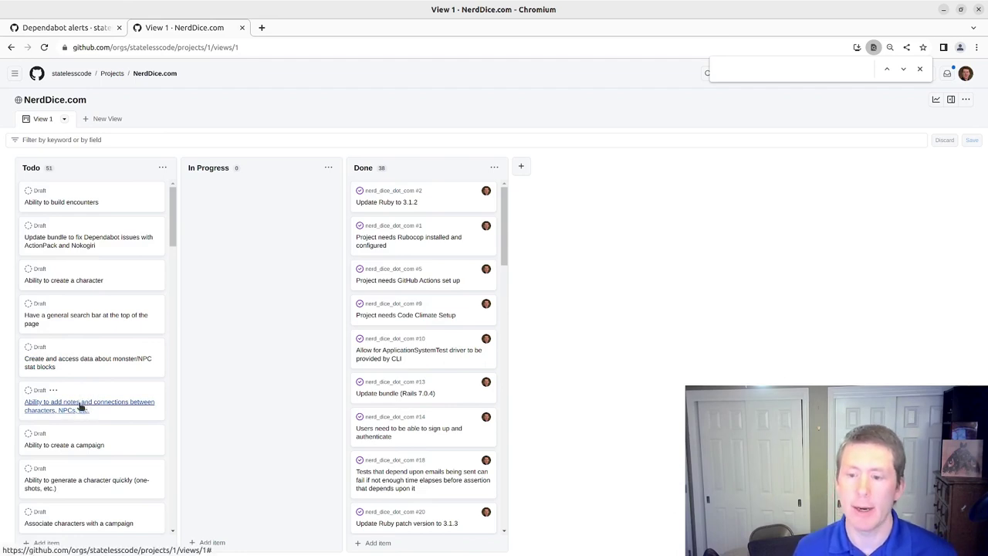
{"action": "scroll", "coordinate": [81, 397], "scroll_direction": "down", "scroll_amount": 1}
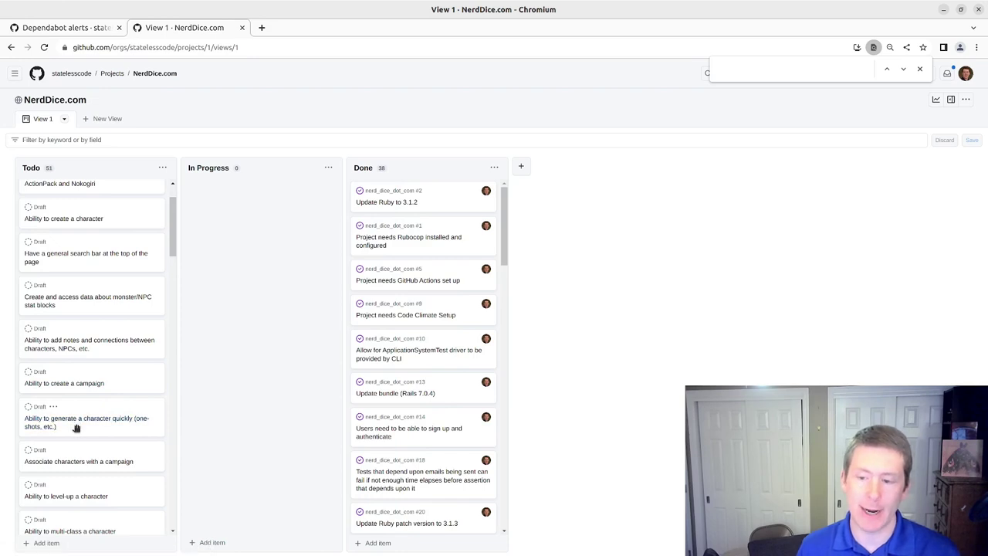
{"action": "scroll", "coordinate": [75, 429], "scroll_direction": "down", "scroll_amount": 1}
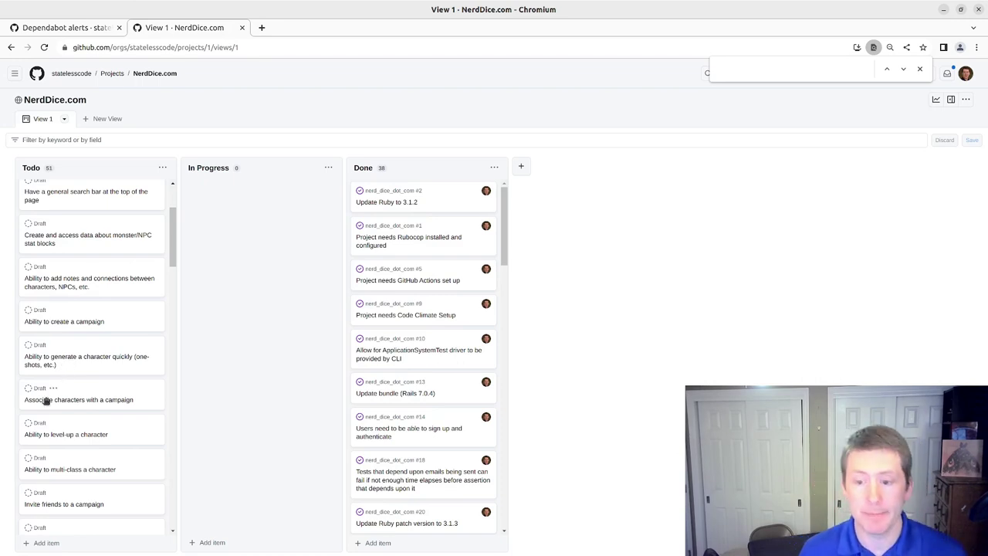
{"action": "scroll", "coordinate": [50, 409], "scroll_direction": "down", "scroll_amount": 2}
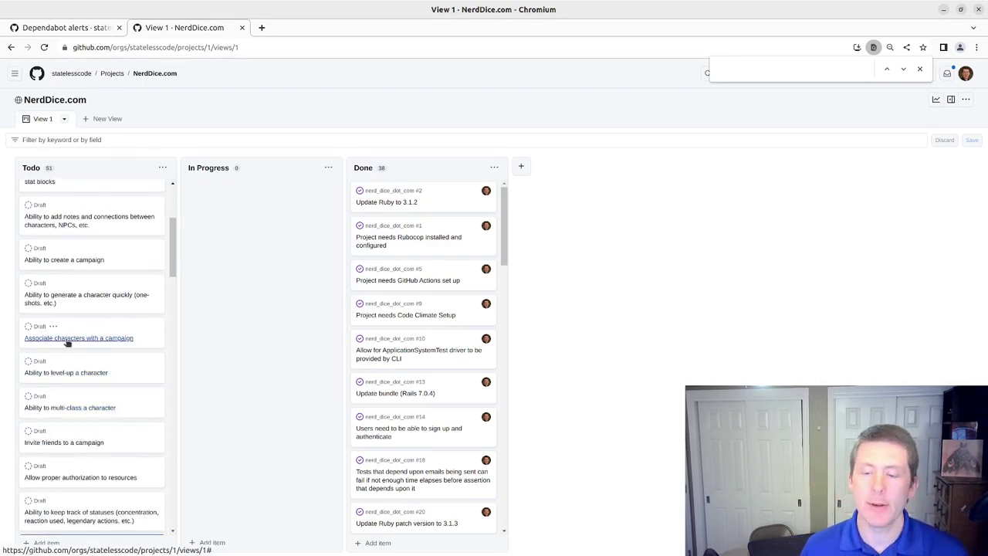
{"action": "scroll", "coordinate": [67, 342], "scroll_direction": "down", "scroll_amount": 2}
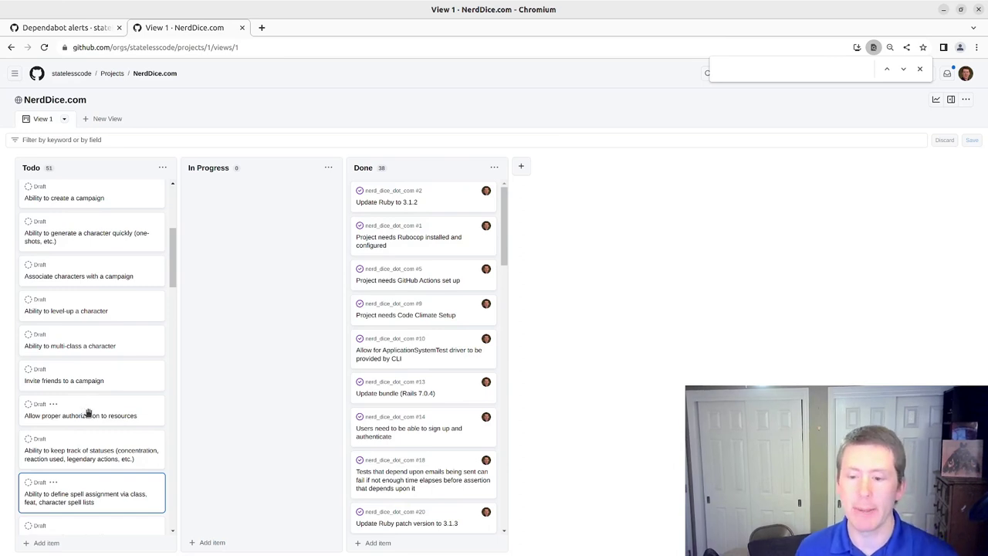
{"action": "scroll", "coordinate": [81, 400], "scroll_direction": "down", "scroll_amount": 3}
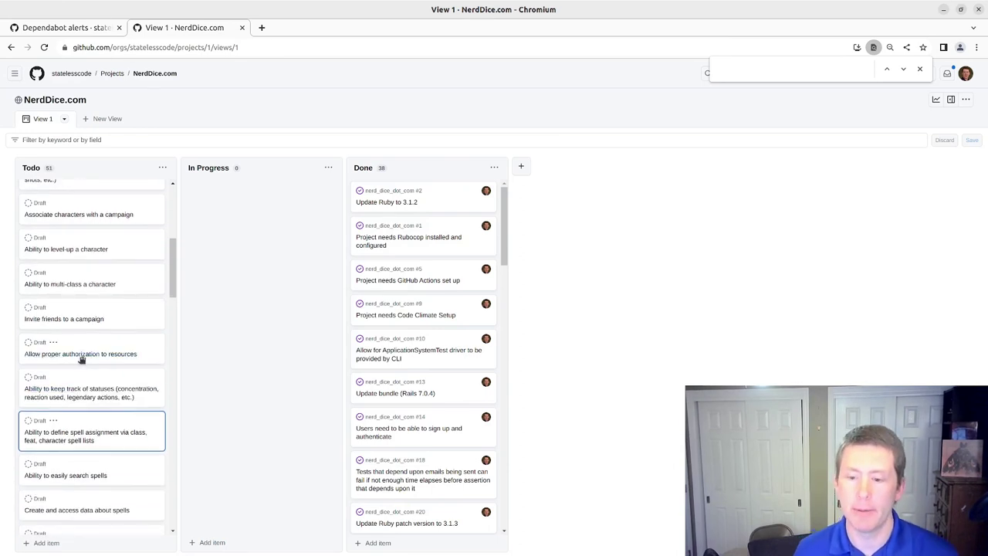
{"action": "scroll", "coordinate": [82, 359], "scroll_direction": "down", "scroll_amount": 1}
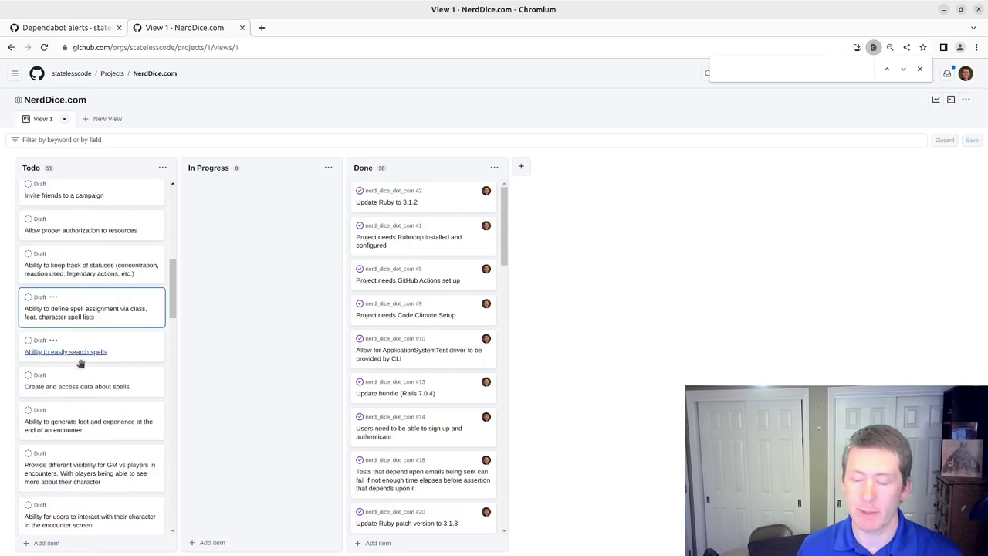
{"action": "scroll", "coordinate": [85, 400], "scroll_direction": "down", "scroll_amount": 1}
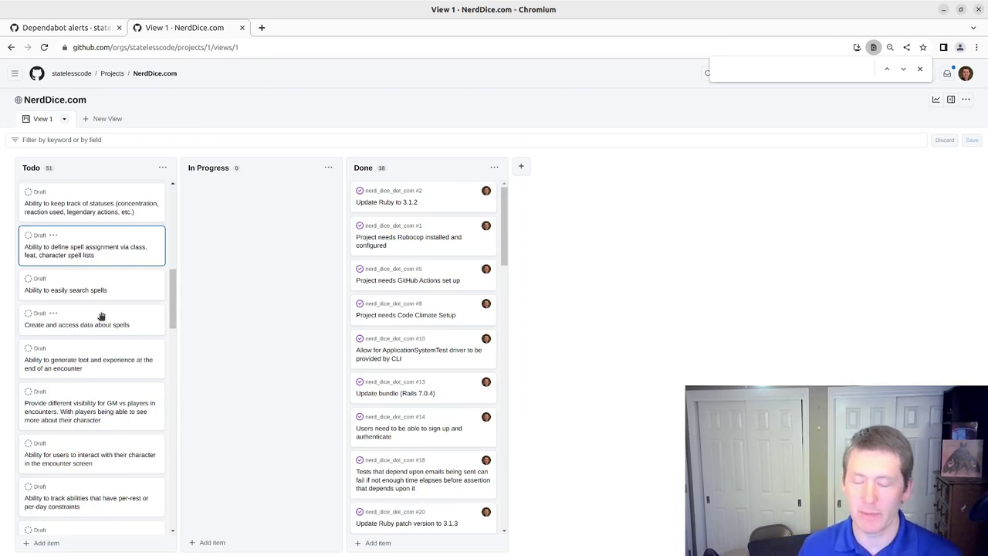
{"action": "scroll", "coordinate": [100, 319], "scroll_direction": "down", "scroll_amount": 1}
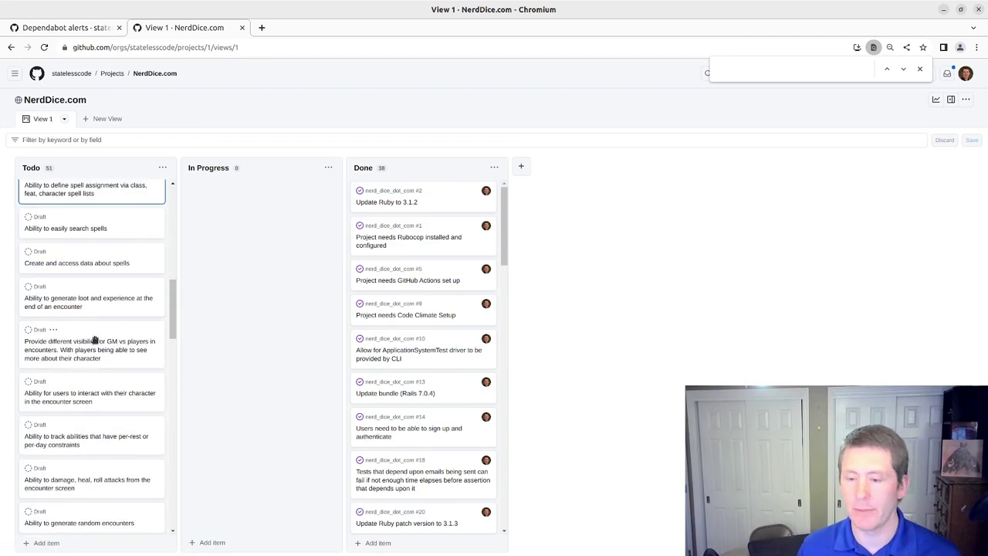
{"action": "scroll", "coordinate": [84, 361], "scroll_direction": "down", "scroll_amount": 1}
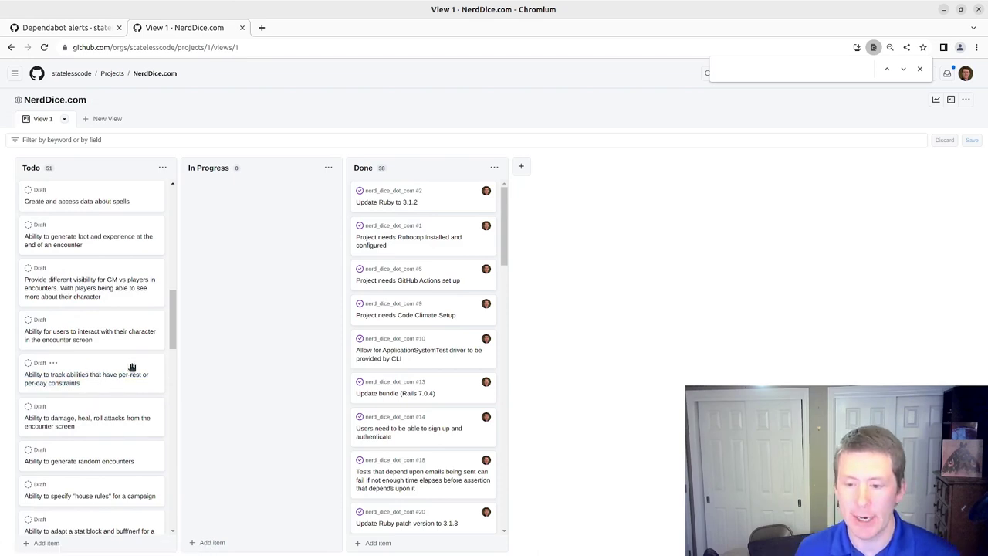
Move the "Customize my profile and have a username that isn't my email address" draft up the Todo column, directly above "Ability to create a character"
{"action": "left_click_drag", "start_coordinate": [167, 324], "coordinate": [168, 395]}
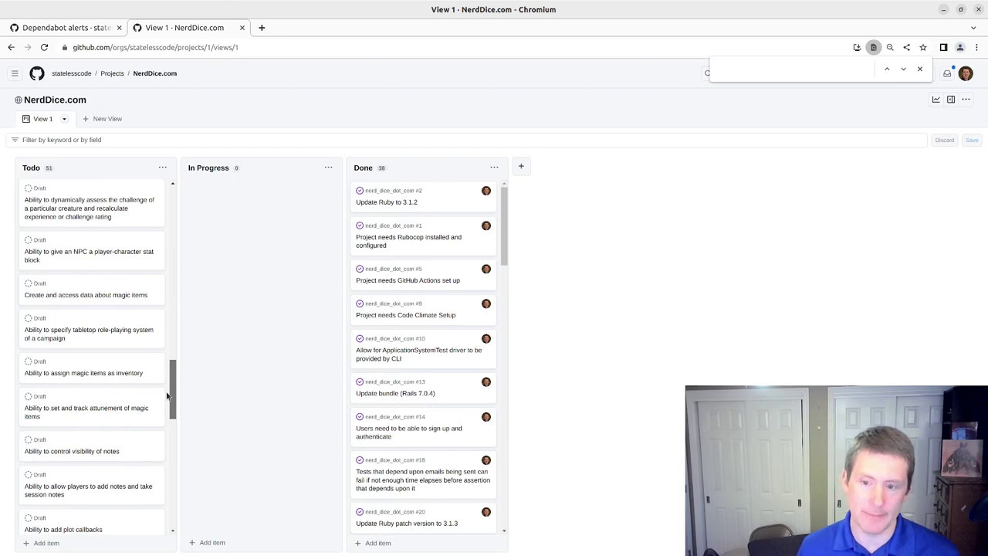
{"action": "left_click_drag", "start_coordinate": [167, 395], "coordinate": [167, 436]}
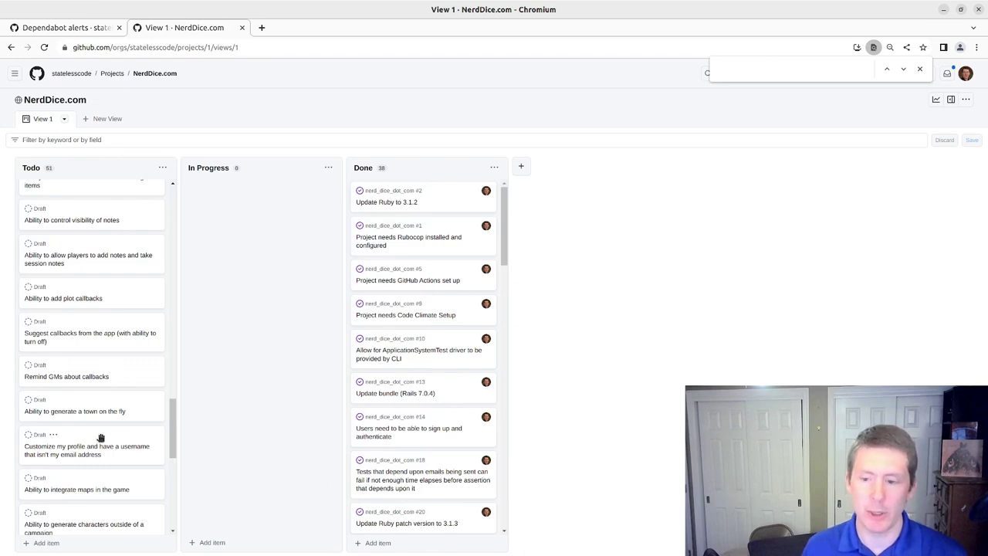
{"action": "left_click", "coordinate": [99, 437]}
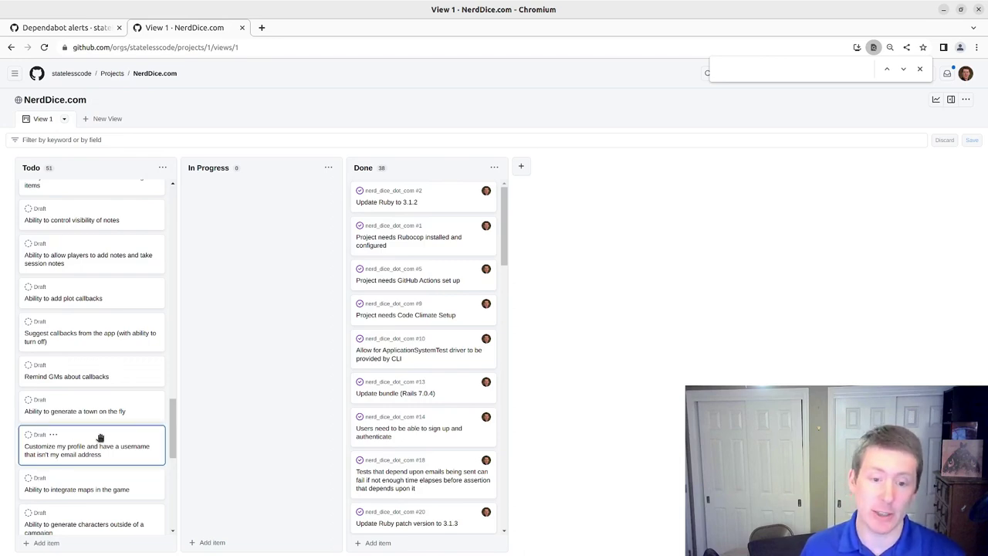
{"action": "left_click_drag", "start_coordinate": [100, 438], "coordinate": [102, 266]}
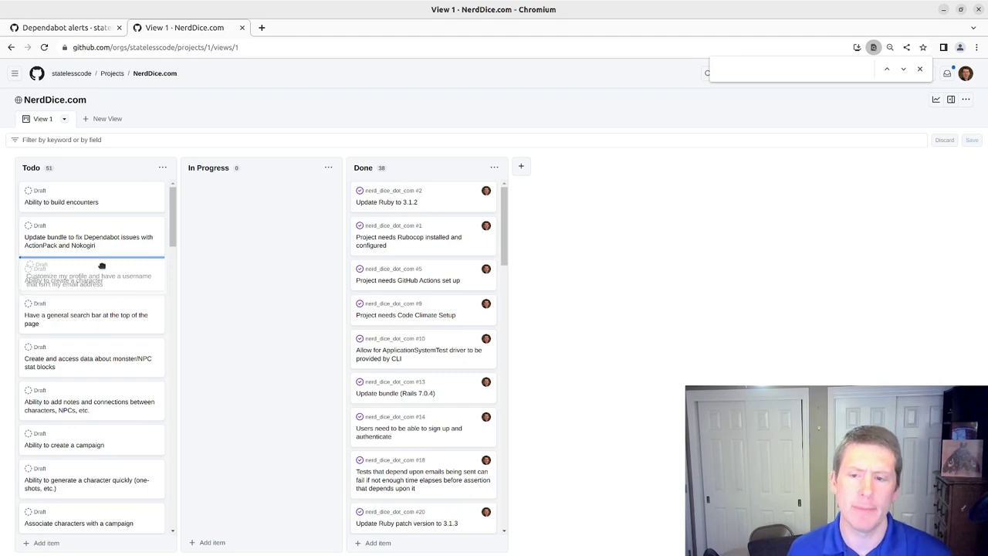
{"action": "left_click_drag", "start_coordinate": [102, 266], "coordinate": [98, 264]}
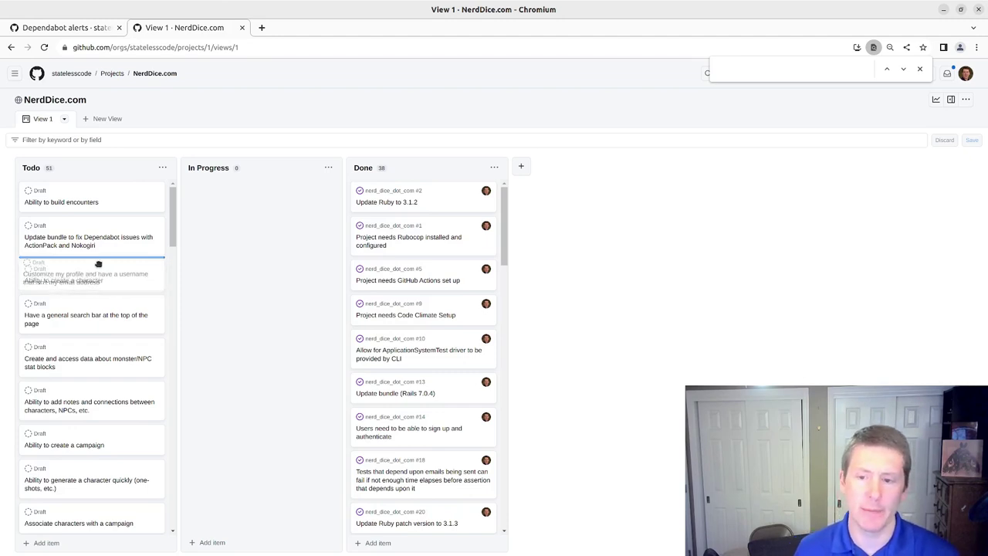
{"action": "left_click_drag", "start_coordinate": [98, 264], "coordinate": [100, 266]}
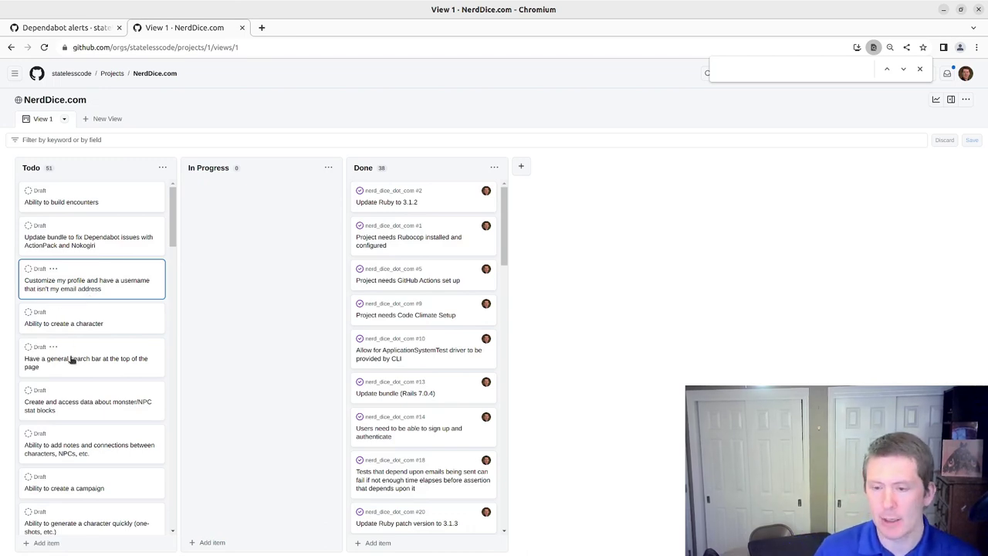
Review the reprioritized Todo drafts, including the entity diagram, wireframes, campaign, character and encounter items
{"action": "scroll", "coordinate": [97, 410], "scroll_direction": "down", "scroll_amount": 2}
{"action": "scroll", "coordinate": [97, 408], "scroll_direction": "down", "scroll_amount": 5}
{"action": "scroll", "coordinate": [98, 400], "scroll_direction": "up", "scroll_amount": 5}
{"action": "scroll", "coordinate": [99, 401], "scroll_direction": "up", "scroll_amount": 2}
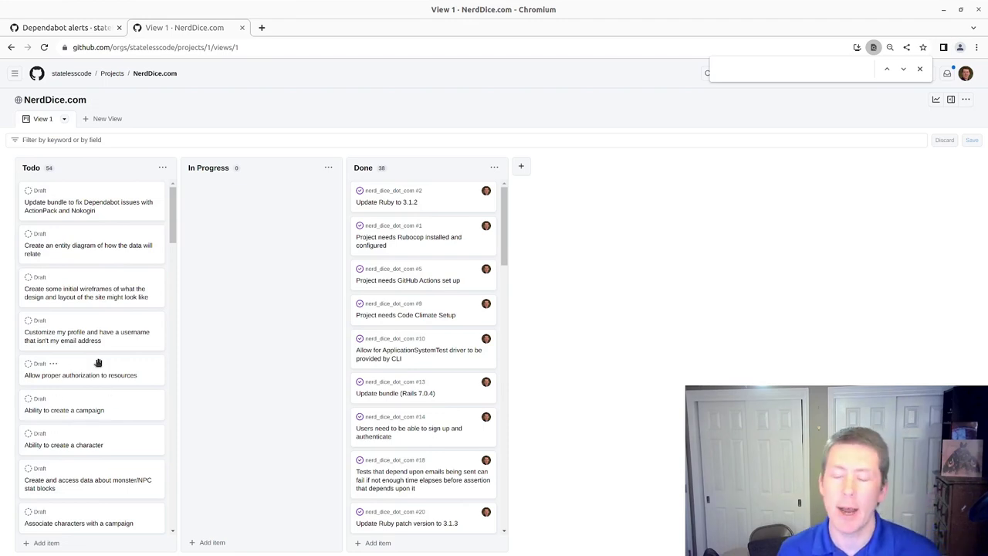
{"action": "scroll", "coordinate": [106, 339], "scroll_direction": "down", "scroll_amount": 3}
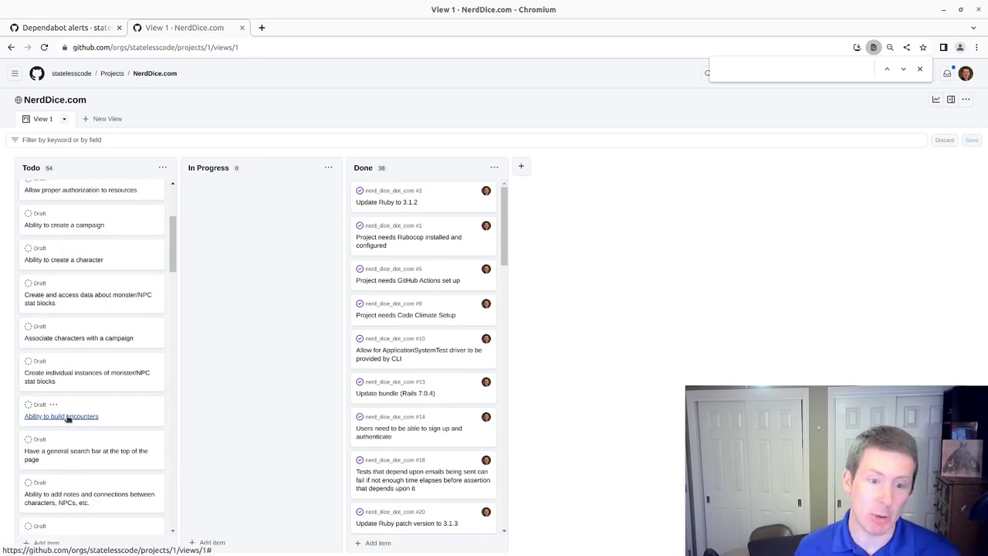
{"action": "scroll", "coordinate": [67, 418], "scroll_direction": "up", "scroll_amount": 2}
{"action": "scroll", "coordinate": [67, 418], "scroll_direction": "up", "scroll_amount": 1}
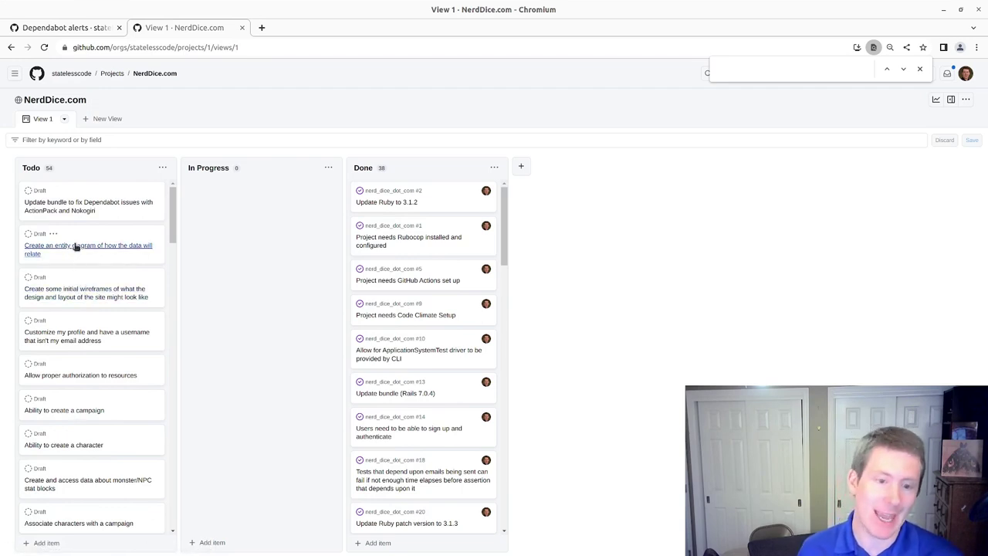
Read through the Todo drafts in priority order, from the entity diagram and profile items down to magic items, plot callbacks and maps
{"action": "scroll", "coordinate": [74, 284], "scroll_direction": "down", "scroll_amount": 1}
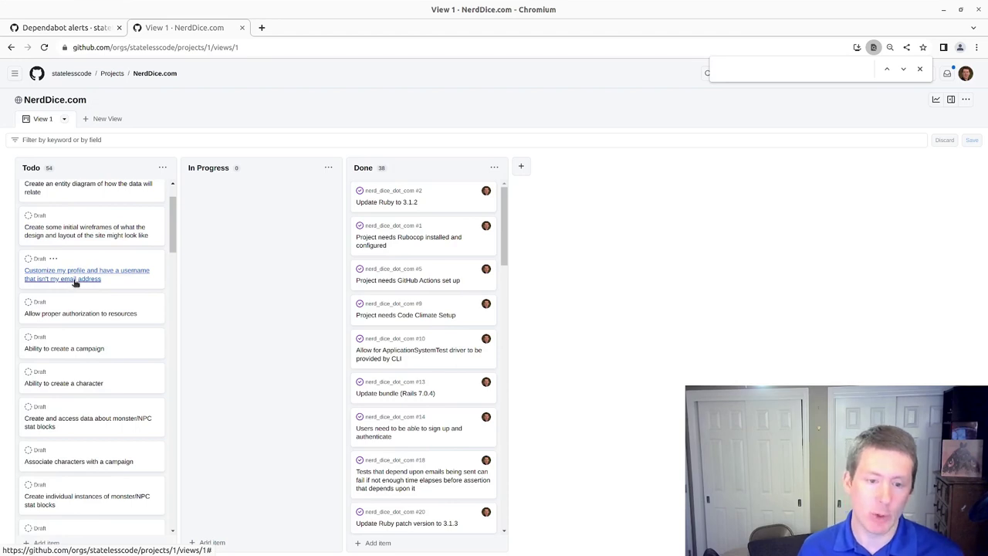
{"action": "scroll", "coordinate": [65, 315], "scroll_direction": "down", "scroll_amount": 1}
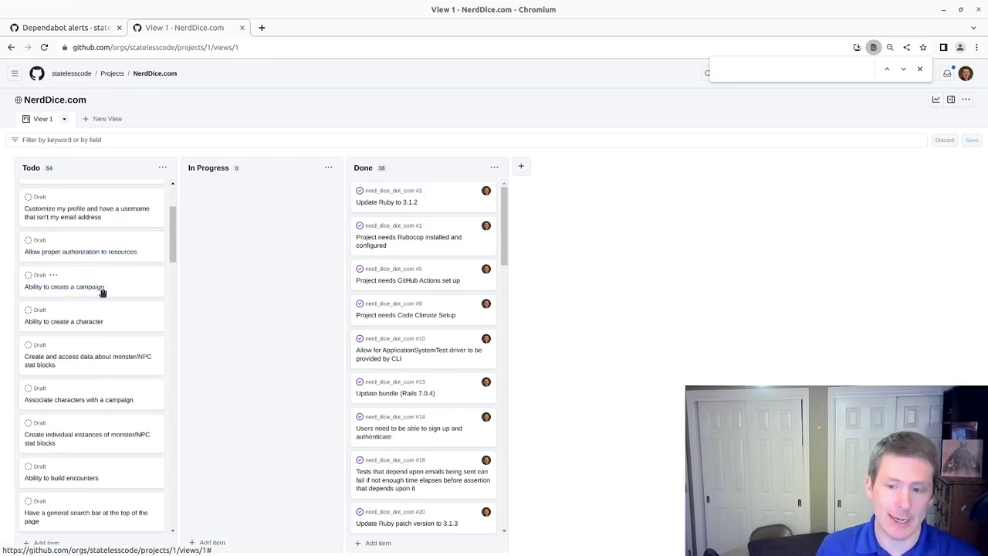
{"action": "scroll", "coordinate": [100, 287], "scroll_direction": "down", "scroll_amount": 2}
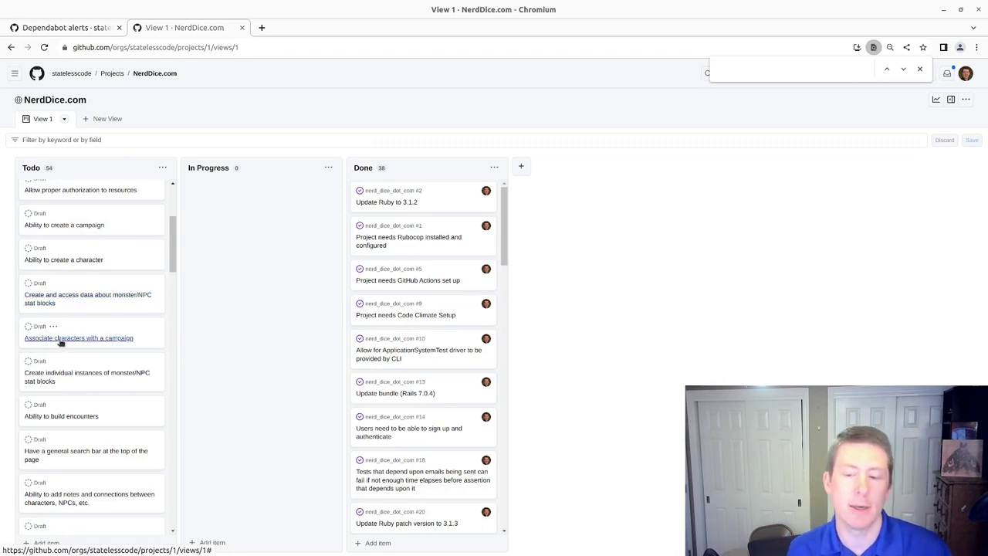
{"action": "scroll", "coordinate": [53, 378], "scroll_direction": "down", "scroll_amount": 1}
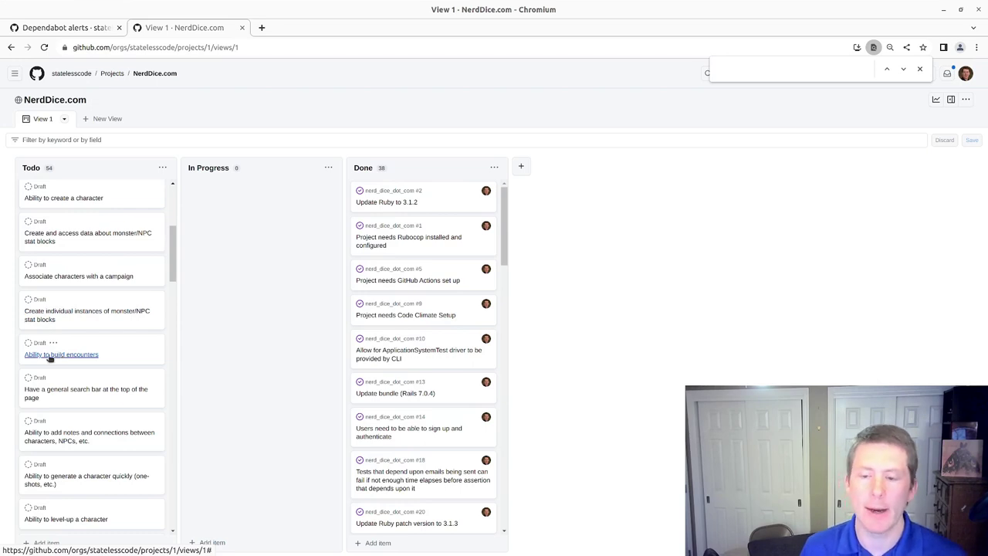
{"action": "scroll", "coordinate": [67, 363], "scroll_direction": "down", "scroll_amount": 1}
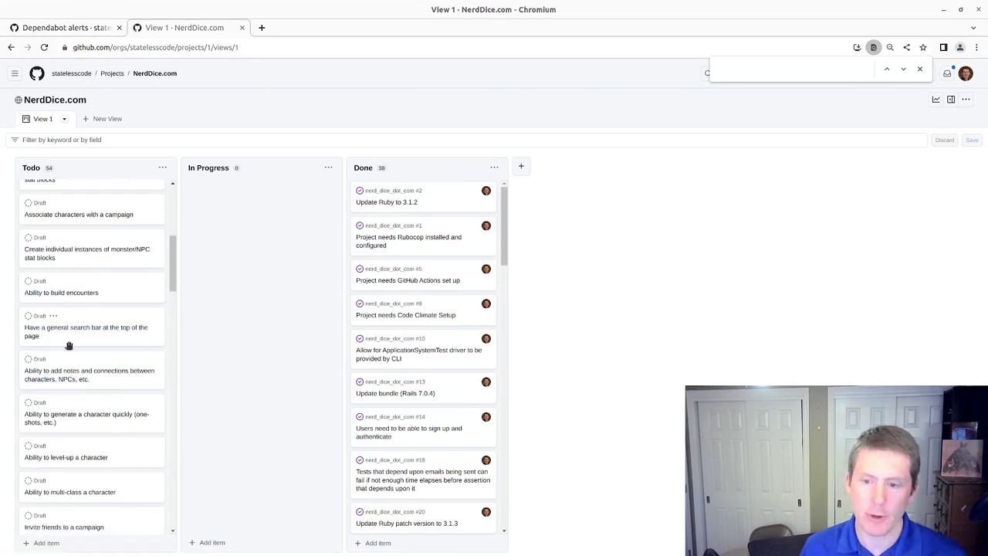
{"action": "scroll", "coordinate": [61, 372], "scroll_direction": "down", "scroll_amount": 1}
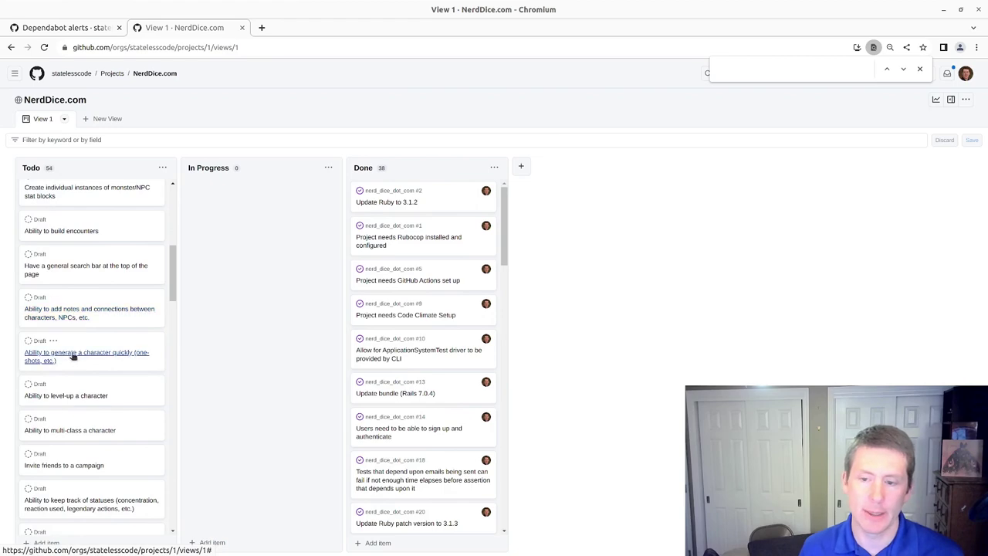
{"action": "scroll", "coordinate": [75, 354], "scroll_direction": "down", "scroll_amount": 3}
{"action": "scroll", "coordinate": [77, 348], "scroll_direction": "down", "scroll_amount": 9}
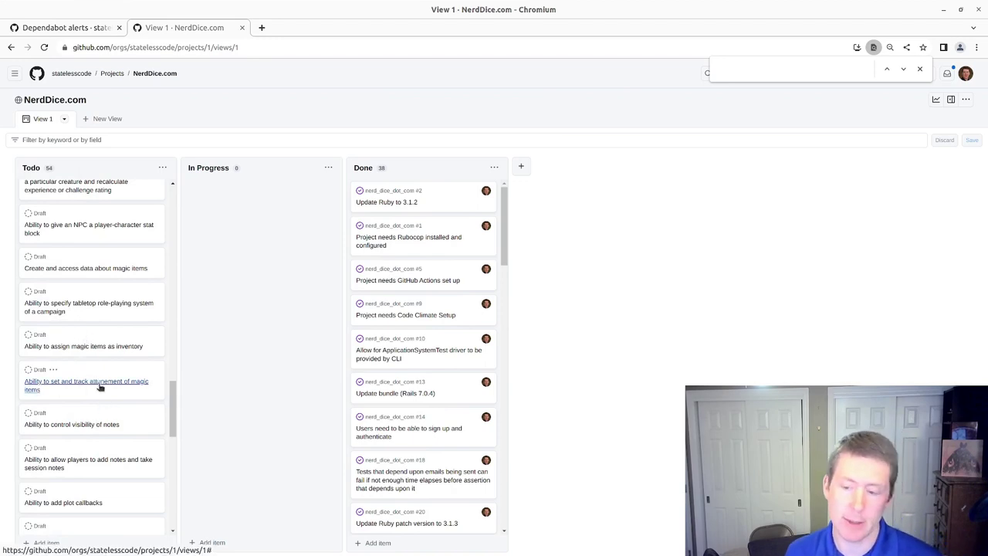
{"action": "scroll", "coordinate": [98, 381], "scroll_direction": "down", "scroll_amount": 5}
{"action": "scroll", "coordinate": [98, 382], "scroll_direction": "down", "scroll_amount": 2}
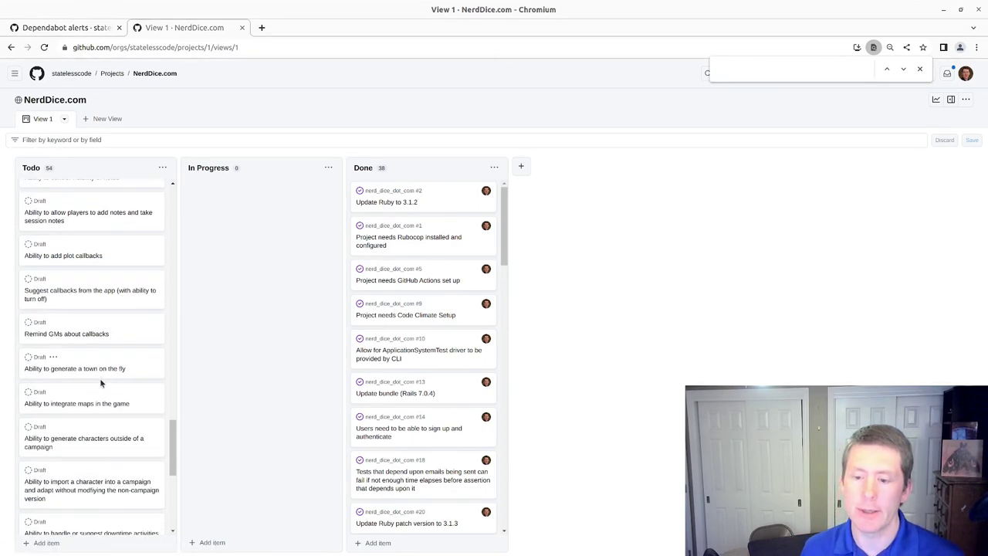
{"action": "scroll", "coordinate": [108, 382], "scroll_direction": "down", "scroll_amount": 1}
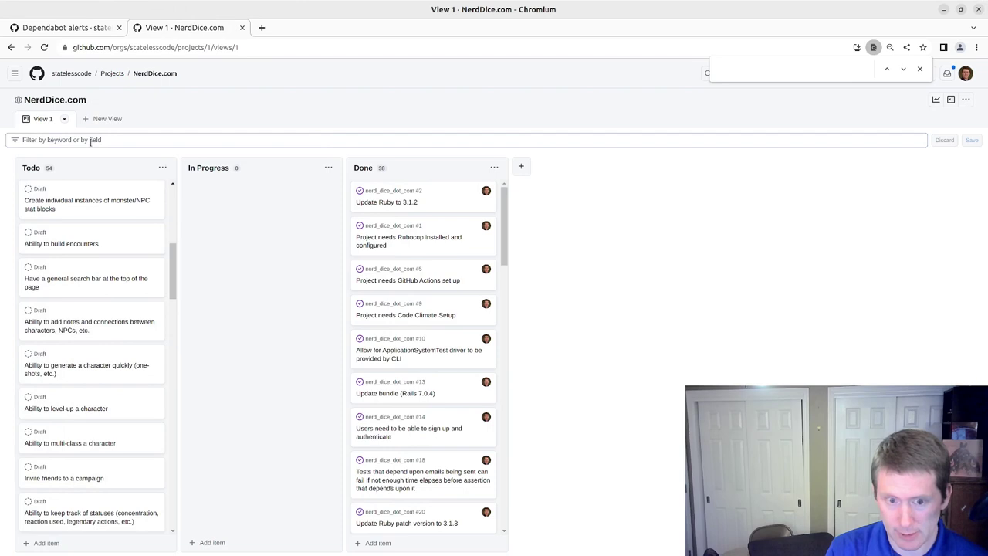
Filter the board's items by "syste" to find the role-playing system draft, and clear the filter
{"action": "left_click", "coordinate": [90, 141]}
{"action": "type", "text": "syste"}
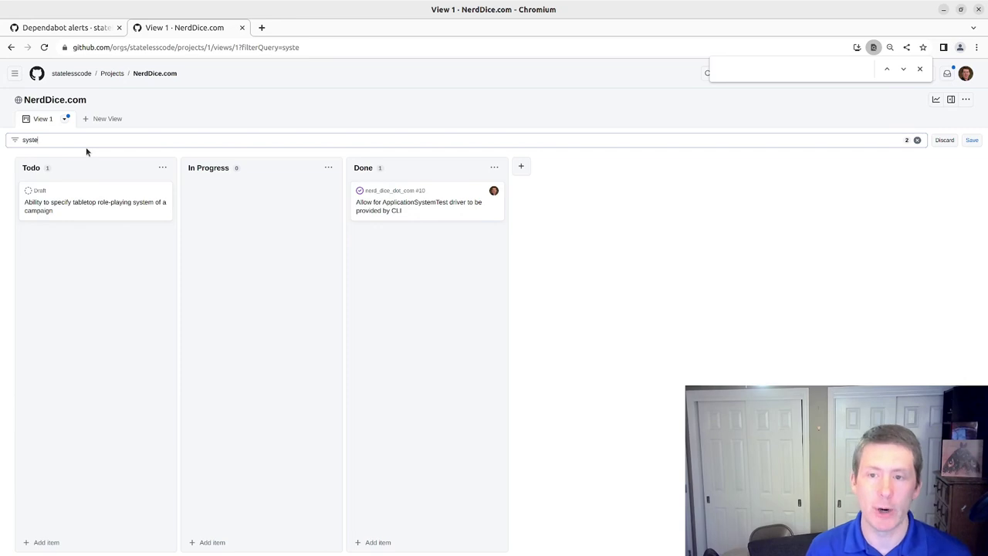
{"action": "key", "text": "ctrl+a"}
{"action": "key", "text": "BackSpace"}
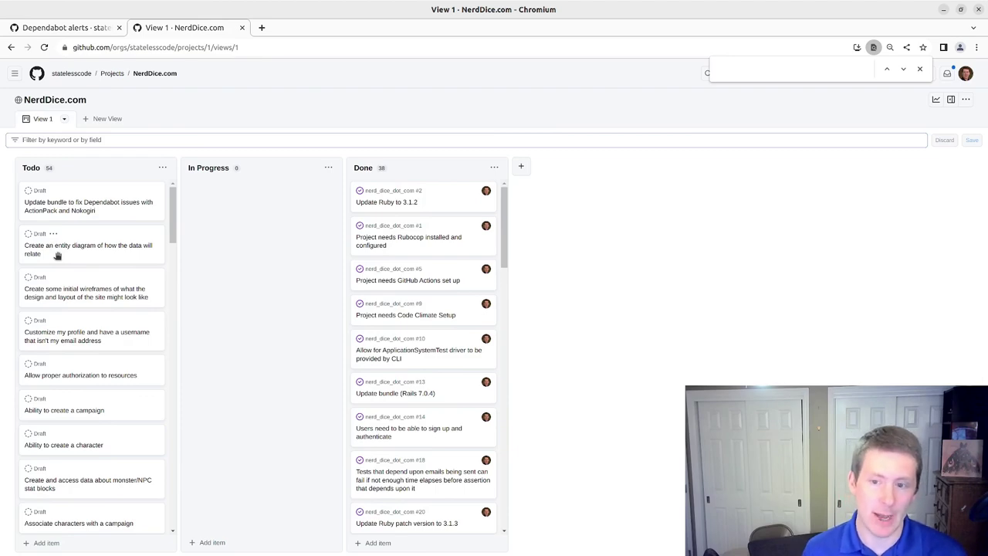
Recheck the overall order of the Todo backlog, from the Dependabot bundle update through the spell, stat block and callback drafts
{"action": "scroll", "coordinate": [57, 256], "scroll_direction": "down", "scroll_amount": 12}
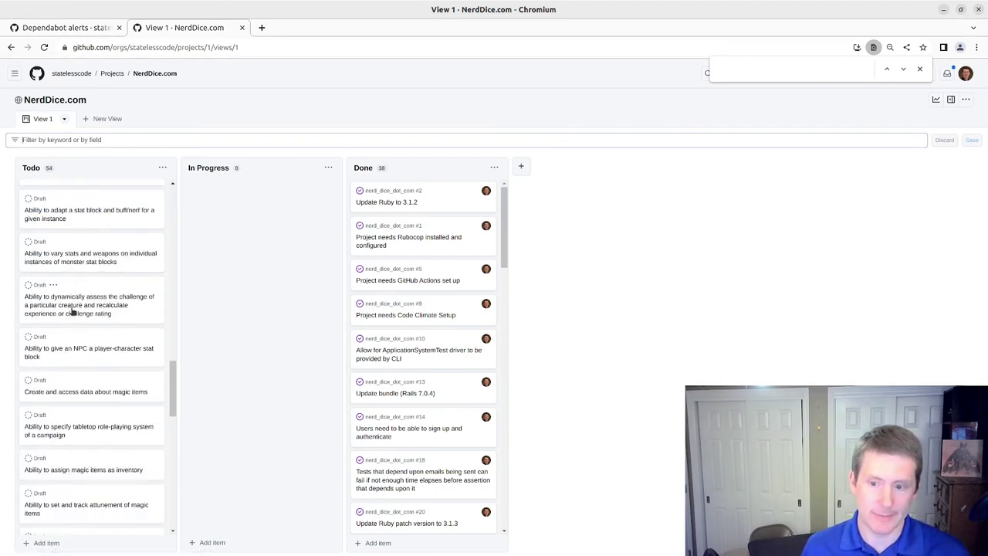
{"action": "scroll", "coordinate": [72, 314], "scroll_direction": "down", "scroll_amount": 10}
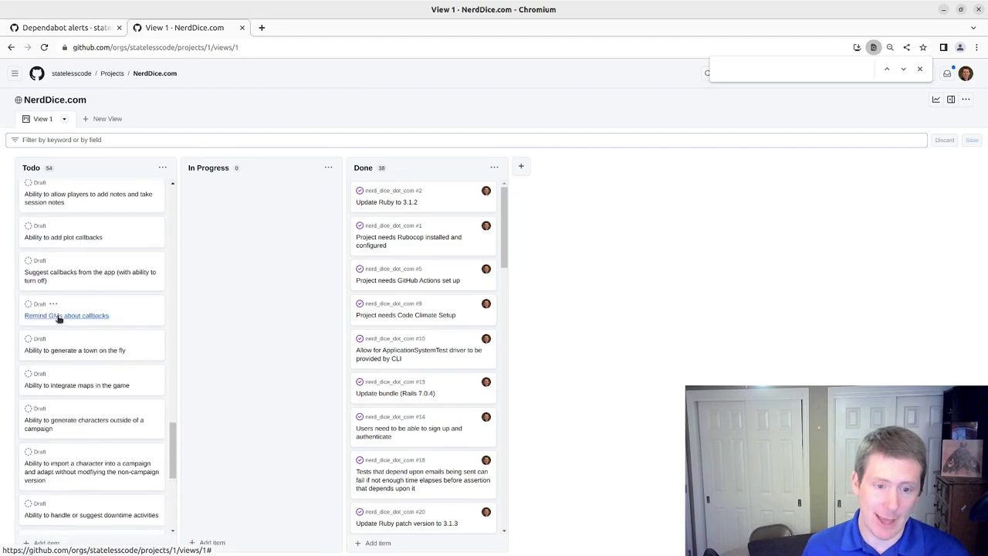
{"action": "scroll", "coordinate": [58, 318], "scroll_direction": "up", "scroll_amount": 20}
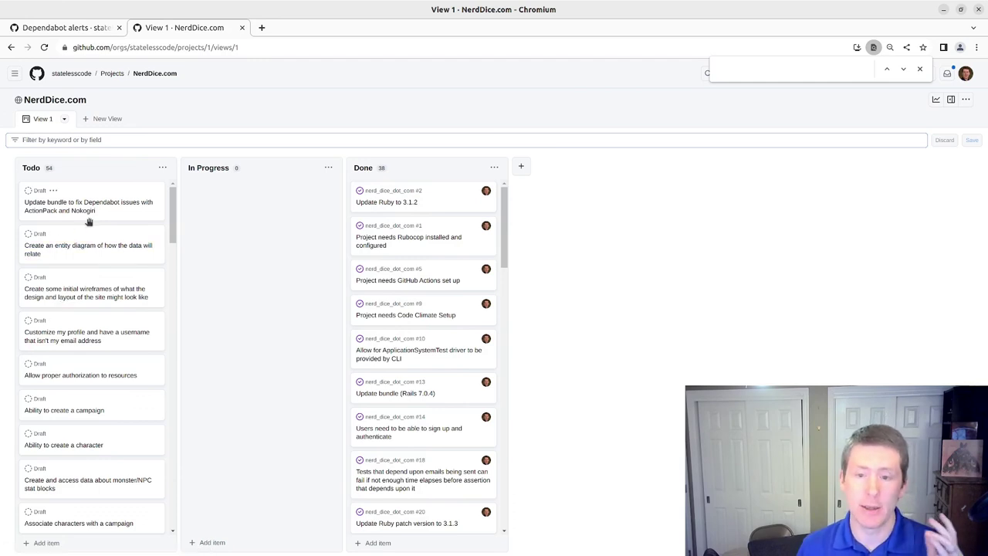
{"action": "scroll", "coordinate": [89, 222], "scroll_direction": "down", "scroll_amount": 2}
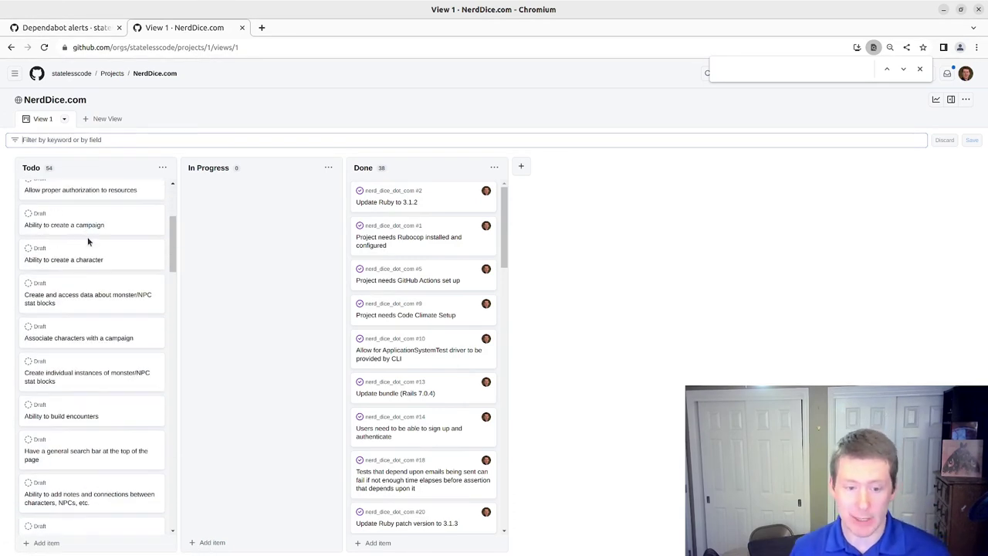
{"action": "scroll", "coordinate": [88, 251], "scroll_direction": "up", "scroll_amount": 2}
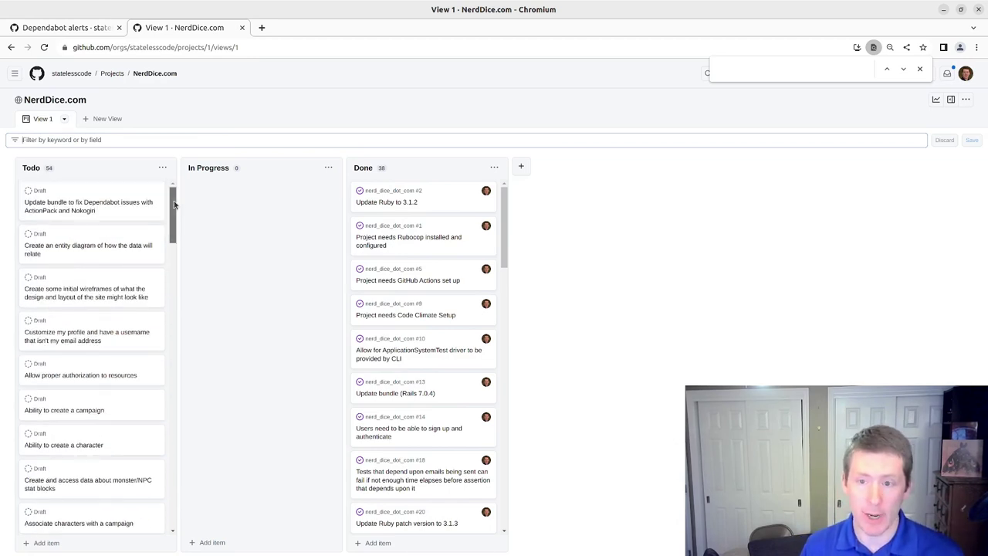
{"action": "left_click_drag", "start_coordinate": [174, 204], "coordinate": [185, 177]}
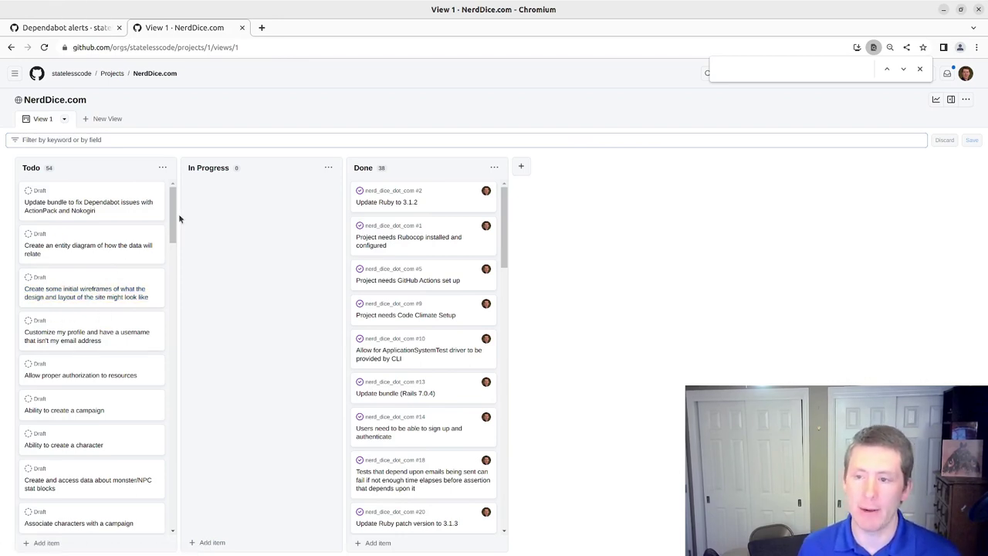
{"action": "left_click_drag", "start_coordinate": [173, 218], "coordinate": [169, 324]}
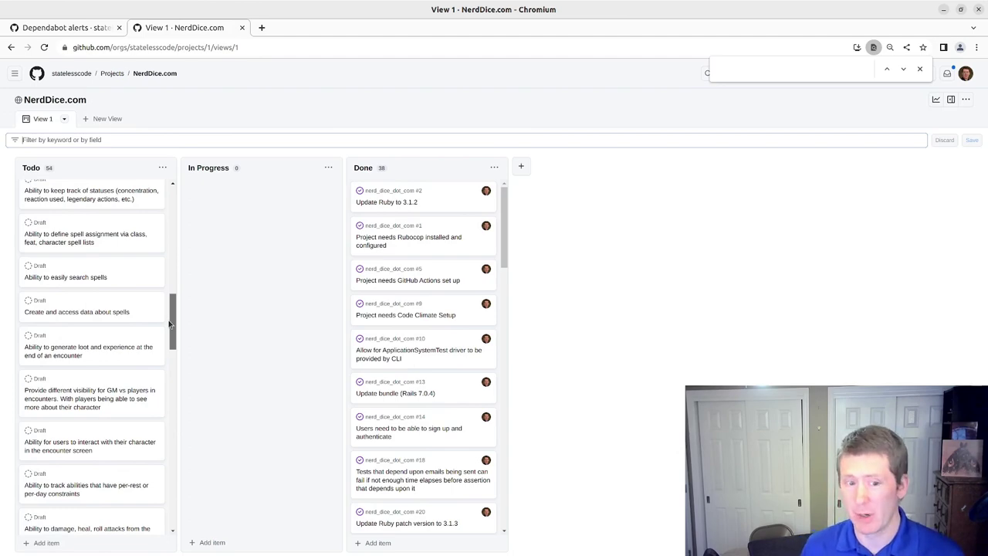
{"action": "left_click_drag", "start_coordinate": [169, 324], "coordinate": [184, 208]}
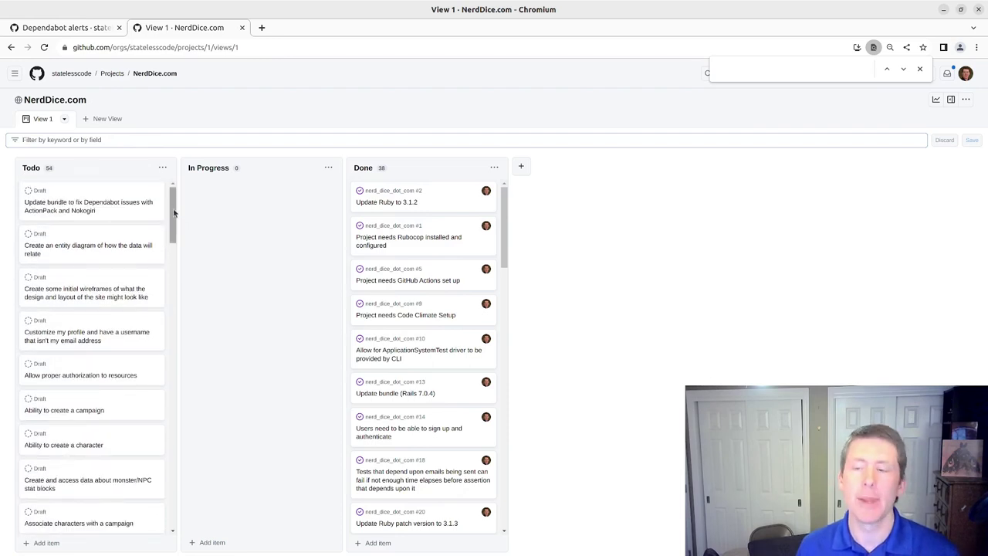